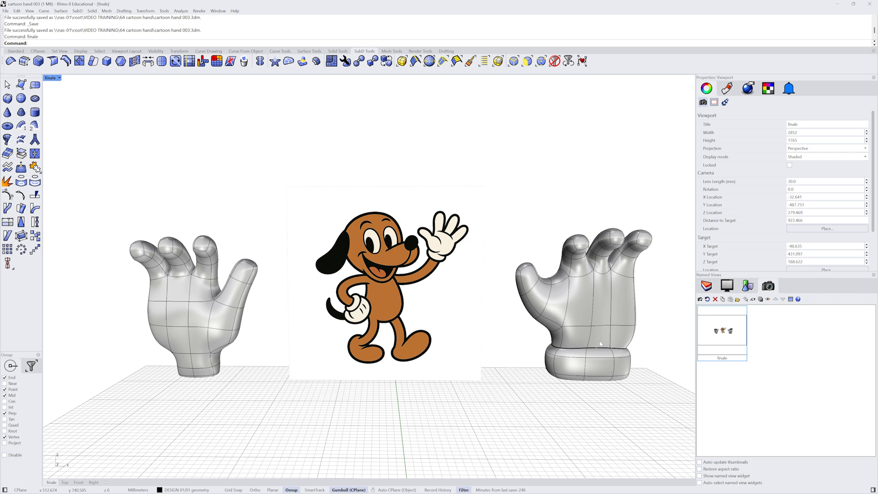
- Compare the two finished hand models in flat box display and smooth display
{"action": "key", "text": "Tab"}
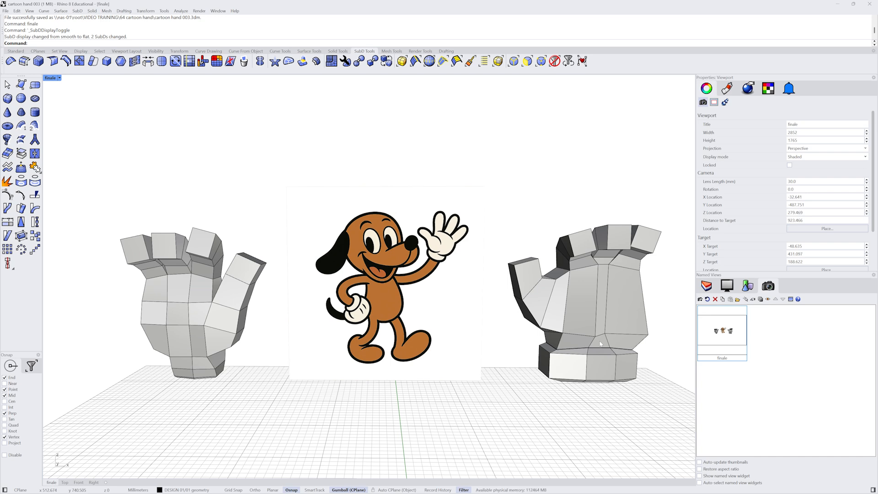
{"action": "key", "text": "Tab"}
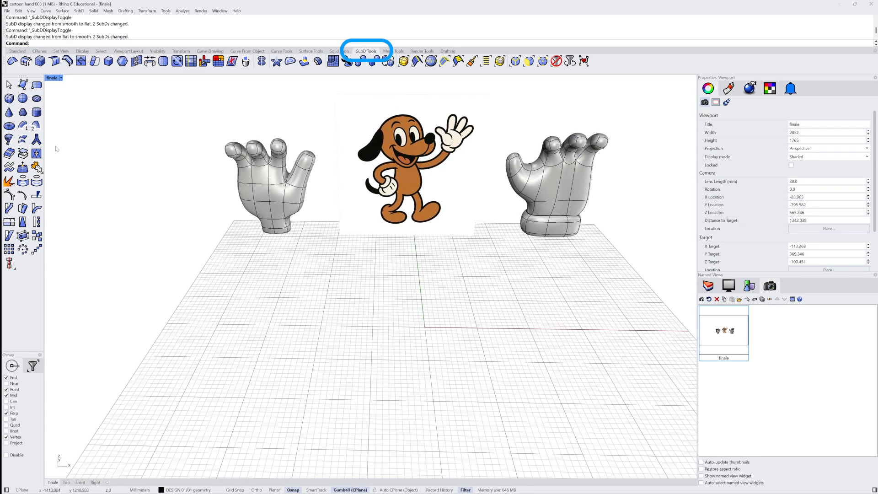
- Create a SubD box on the ground plane in front of the hands, with ZCount set to 1 and XCount and YCount at 3
{"action": "left_click", "coordinate": [9, 98]}
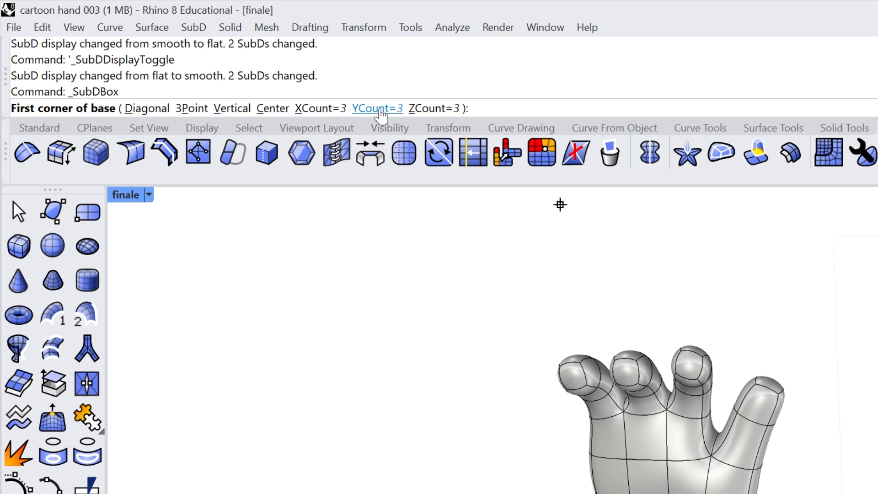
{"action": "left_click", "coordinate": [431, 108]}
{"action": "type", "text": "1"}
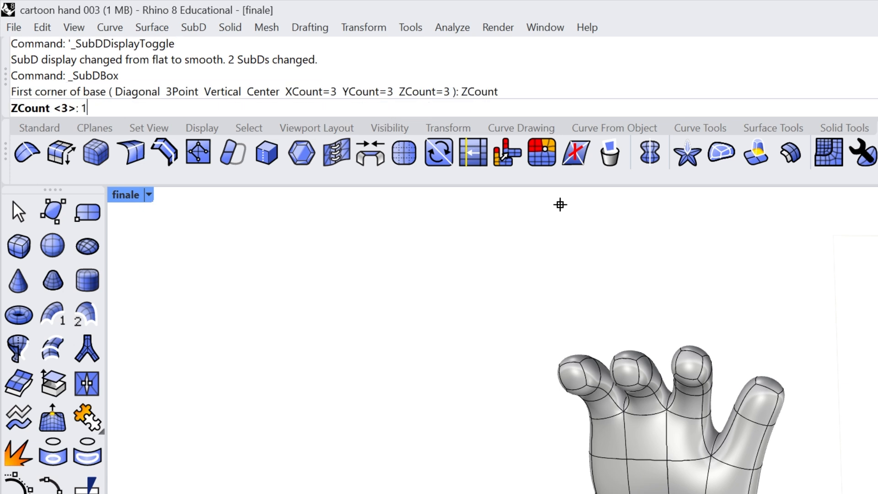
{"action": "key", "text": "Return"}
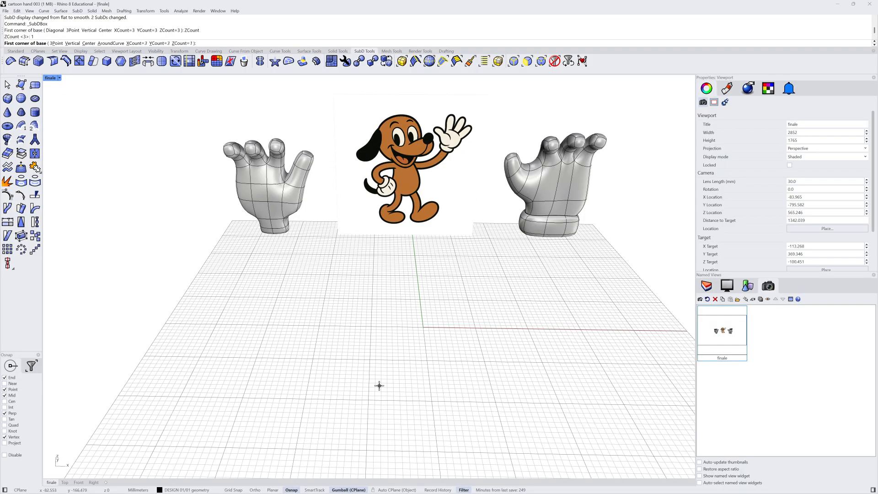
{"action": "left_click", "coordinate": [377, 383]}
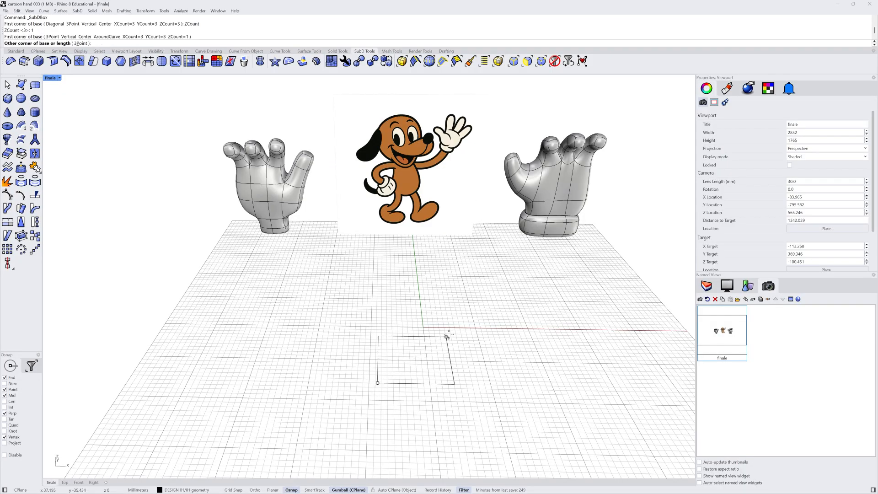
{"action": "left_click", "coordinate": [492, 298]}
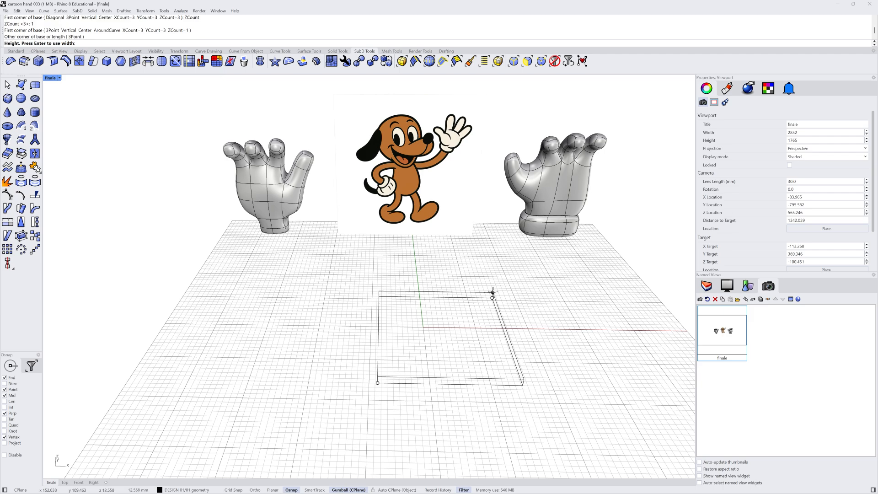
{"action": "left_click", "coordinate": [497, 263]}
- Switch the SubDs to flat box display and scale the new box slightly along its height
{"action": "scroll", "coordinate": [498, 262], "scroll_direction": "up", "scroll_amount": 5}
{"action": "right_click_drag", "start_coordinate": [497, 263], "coordinate": [438, 309]}
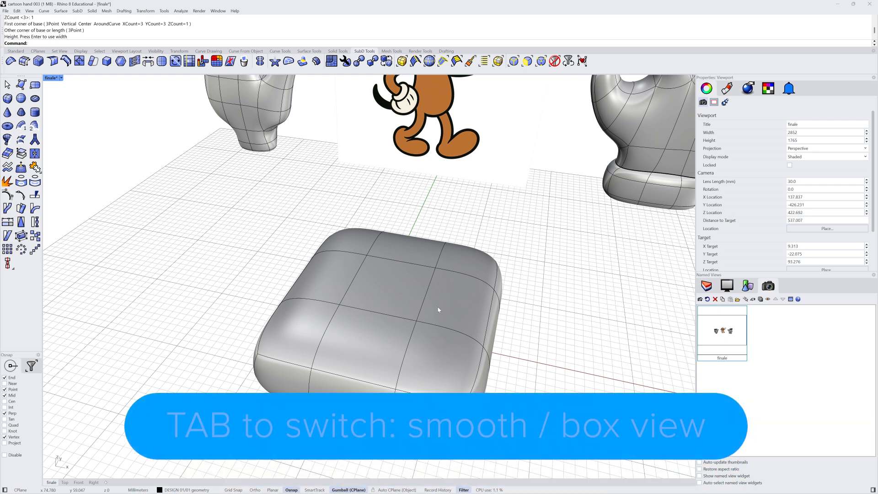
{"action": "key", "text": "Tab"}
{"action": "right_click_drag", "start_coordinate": [436, 310], "coordinate": [423, 284]}
{"action": "left_click", "coordinate": [407, 308]}
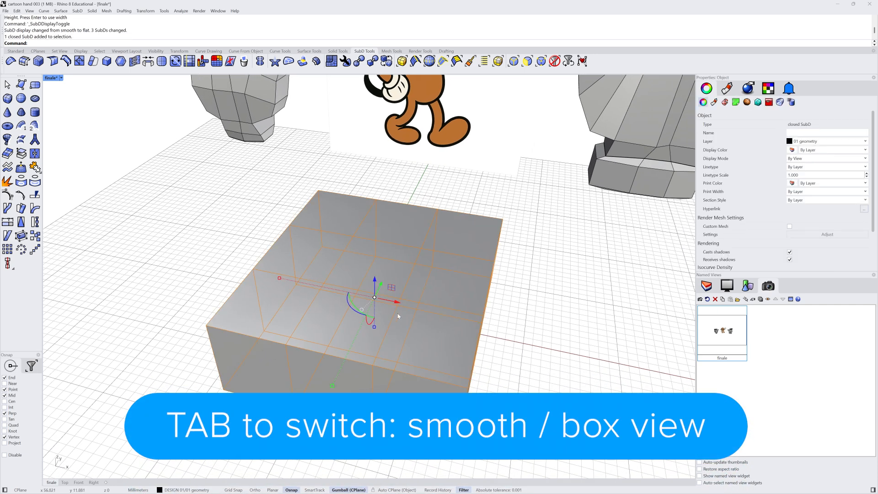
{"action": "left_click_drag", "start_coordinate": [374, 326], "coordinate": [372, 322]}
{"action": "left_click", "coordinate": [522, 246]}
{"action": "right_click_drag", "start_coordinate": [522, 246], "coordinate": [341, 346]}
{"action": "left_click", "coordinate": [340, 346]}
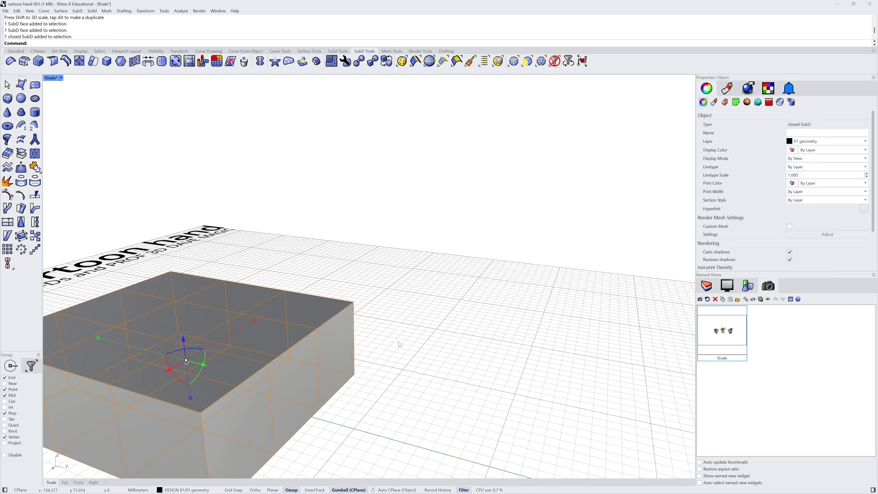
{"action": "key", "text": "Escape"}
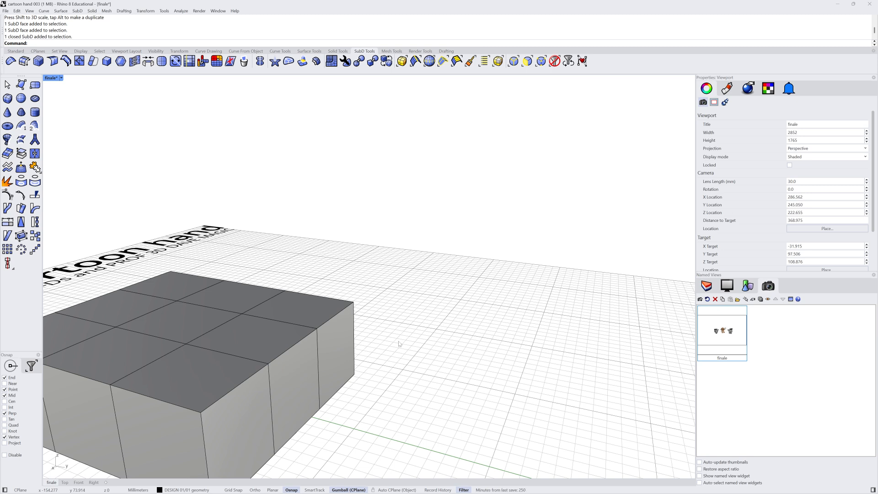
- Try raising a single vertex on the box's top edge and preview the shape in smooth display
{"action": "left_click", "coordinate": [319, 329], "text": "ctrl+shift"}
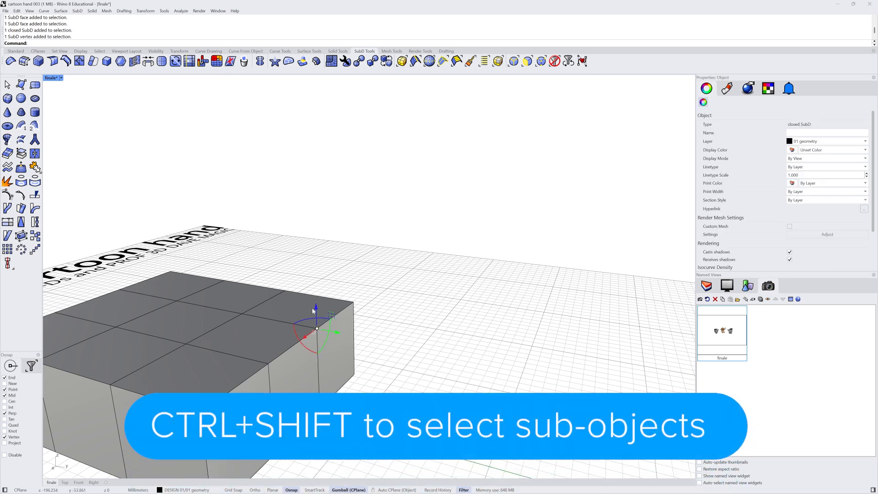
{"action": "left_click_drag", "start_coordinate": [316, 305], "coordinate": [315, 260]}
{"action": "key", "text": "Tab"}
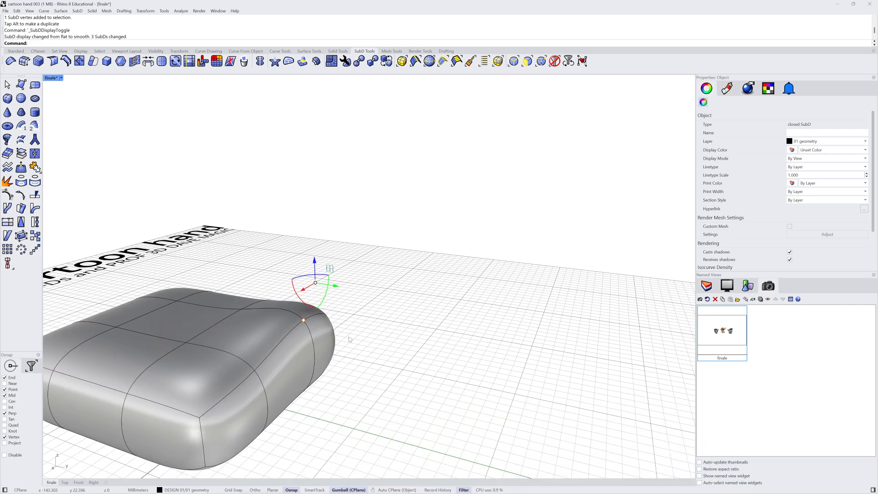
{"action": "key", "text": "ctrl+z"}
{"action": "key", "text": "Escape"}
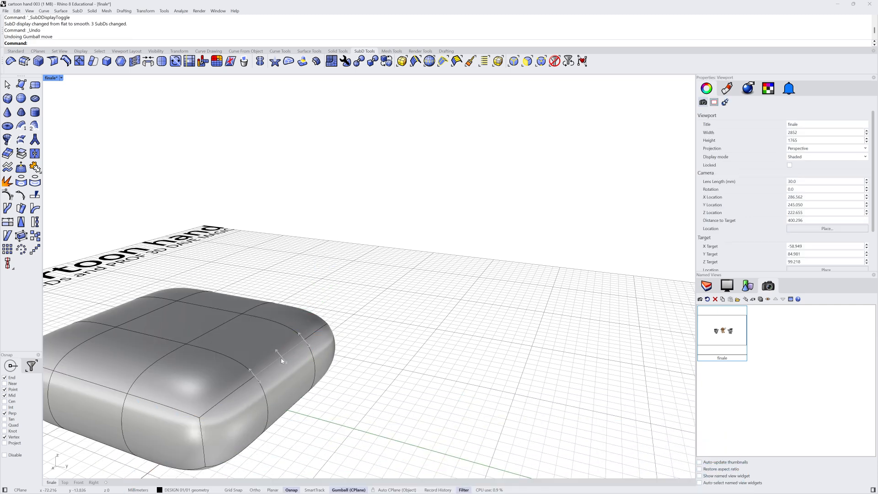
- Try raising the middle edge segment along the box's top rim in flat display and preview it smooth
{"action": "left_click", "coordinate": [281, 361]}
{"action": "key", "text": "Tab"}
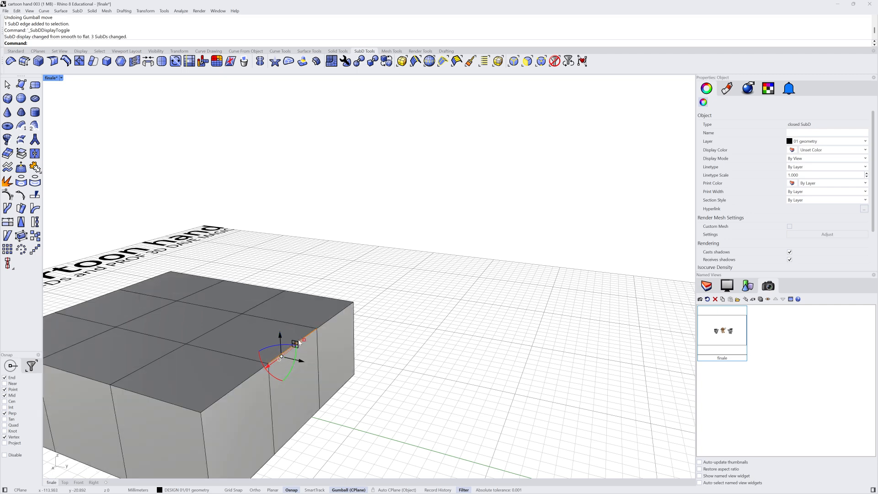
{"action": "left_click_drag", "start_coordinate": [280, 336], "coordinate": [277, 286]}
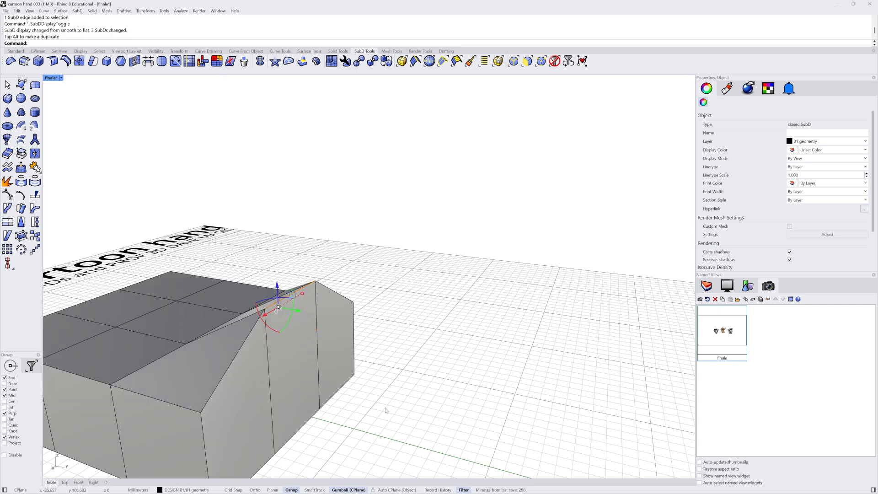
{"action": "key", "text": "Tab"}
{"action": "key", "text": "Tab"}
{"action": "key", "text": "ctrl+z"}
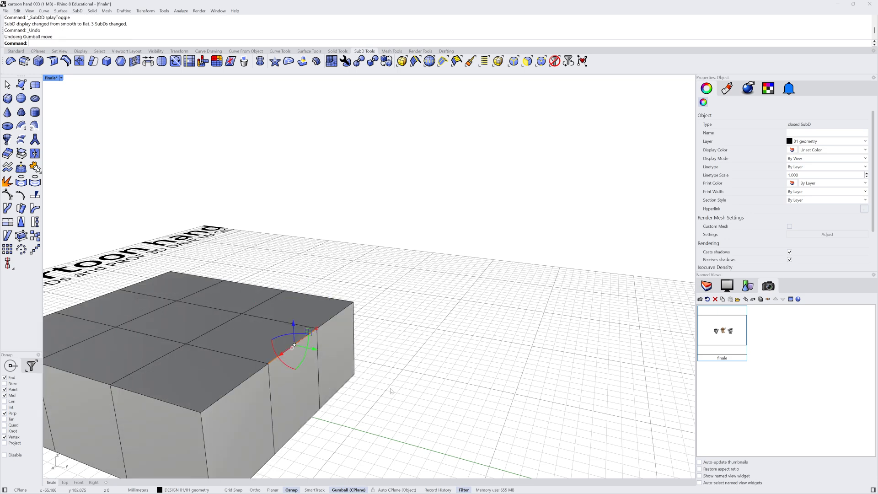
{"action": "left_click", "coordinate": [390, 389]}
- Extrude the corner face on the box's side outward as a finger base and raise the extruded face
{"action": "right_click_drag", "start_coordinate": [388, 379], "coordinate": [381, 375], "text": "shift"}
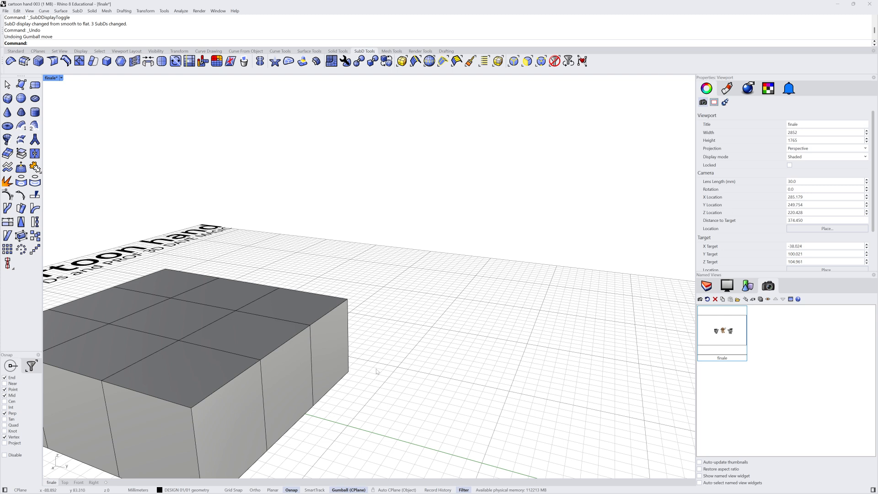
{"action": "left_click", "coordinate": [337, 354]}
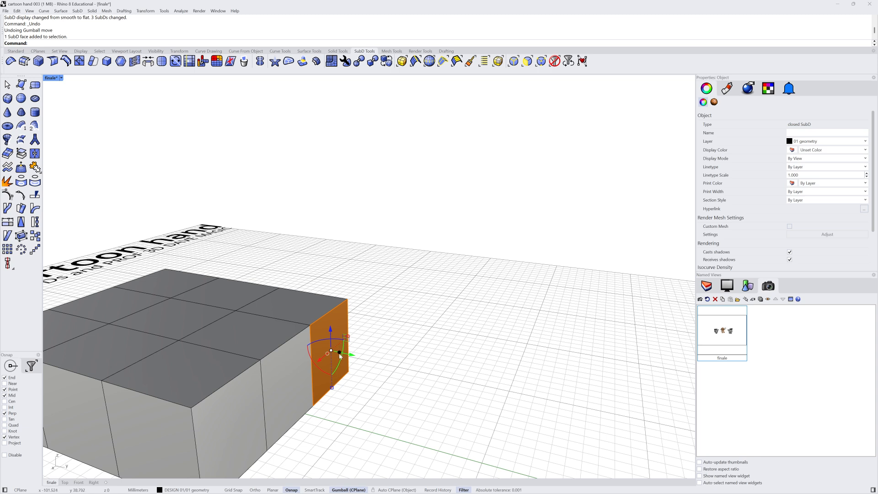
{"action": "left_click_drag", "start_coordinate": [339, 353], "coordinate": [402, 369]}
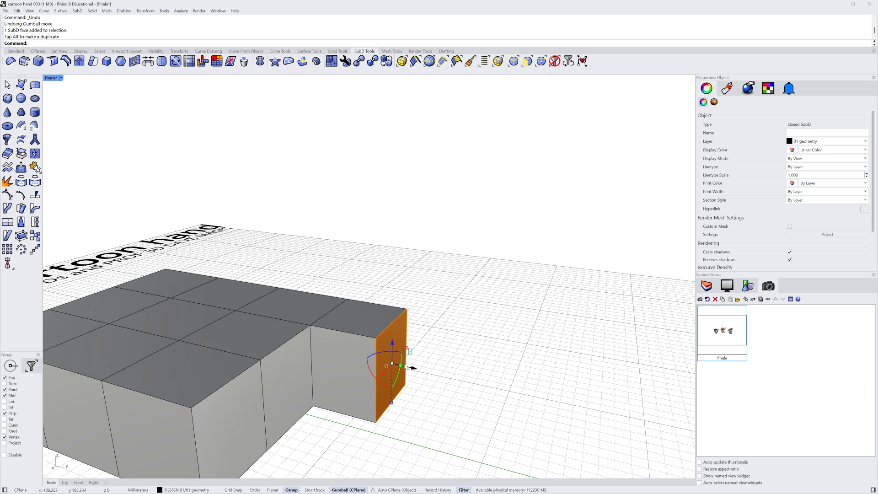
{"action": "left_click_drag", "start_coordinate": [392, 349], "coordinate": [392, 311]}
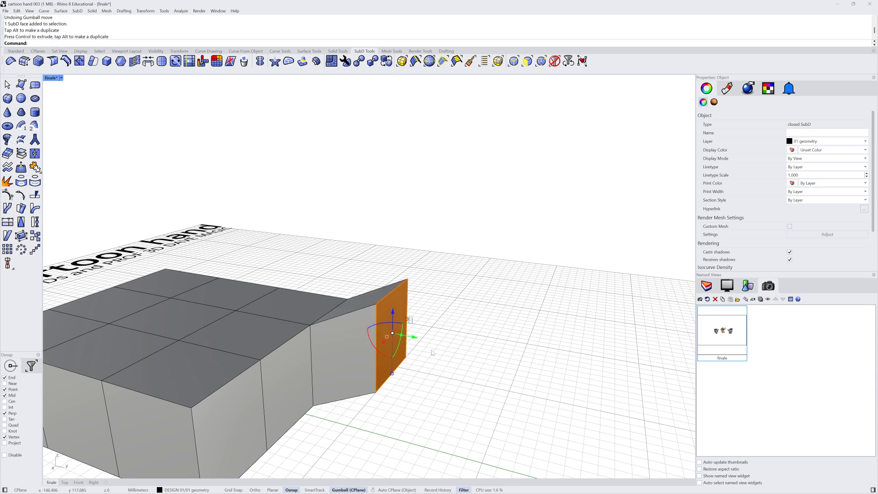
- Rotate the raised end face so it tilts upward, and adjust its size by scaling
{"action": "left_click_drag", "start_coordinate": [373, 352], "coordinate": [390, 356]}
{"action": "right_click_drag", "start_coordinate": [450, 358], "coordinate": [414, 347]}
{"action": "left_click_drag", "start_coordinate": [418, 359], "coordinate": [410, 352]}
{"action": "right_click_drag", "start_coordinate": [436, 324], "coordinate": [429, 349]}
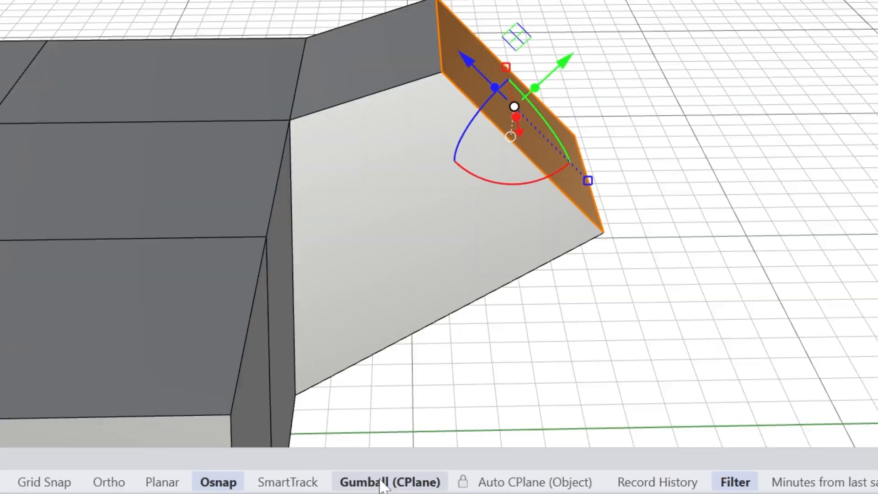
- Align the gumball to the object and extrude the tilted end face along its normal as a second finger segment
{"action": "right_click", "coordinate": [341, 490]}
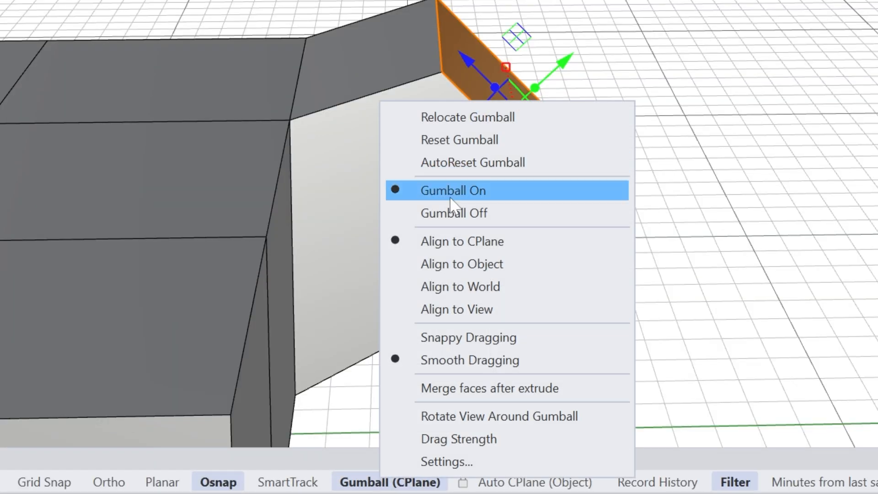
{"action": "left_click", "coordinate": [456, 264]}
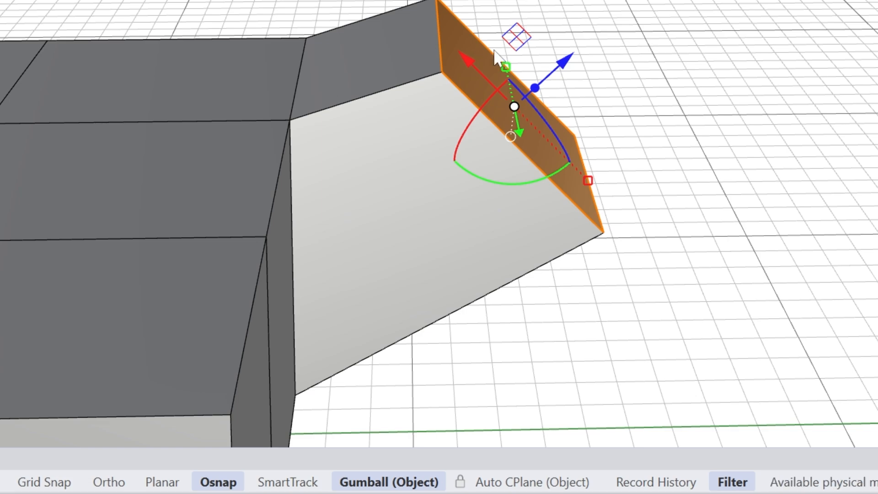
{"action": "mouse_move", "coordinate": [521, 47]}
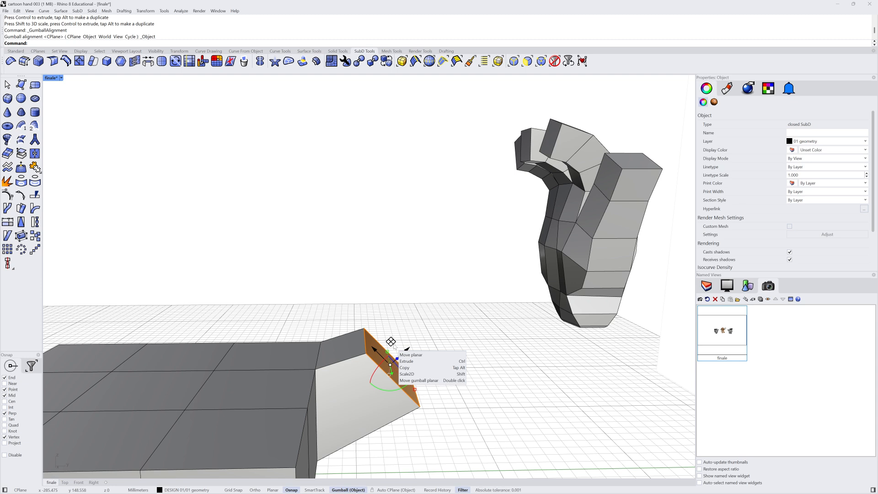
{"action": "left_click_drag", "start_coordinate": [393, 345], "coordinate": [428, 313], "text": "ctrl"}
{"action": "right_click_drag", "start_coordinate": [414, 332], "coordinate": [385, 345], "text": "shift"}
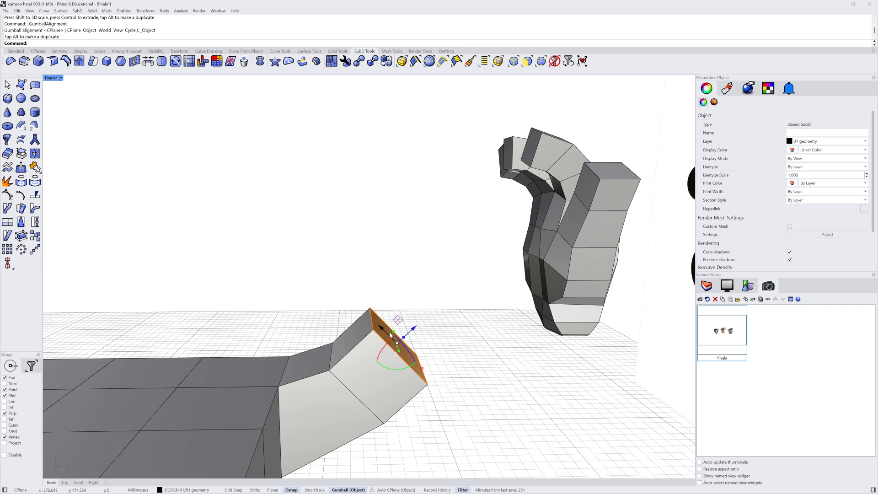
- Shift the second segment's end face back toward the palm and rotate it to face more upward
{"action": "left_click_drag", "start_coordinate": [383, 329], "coordinate": [372, 320]}
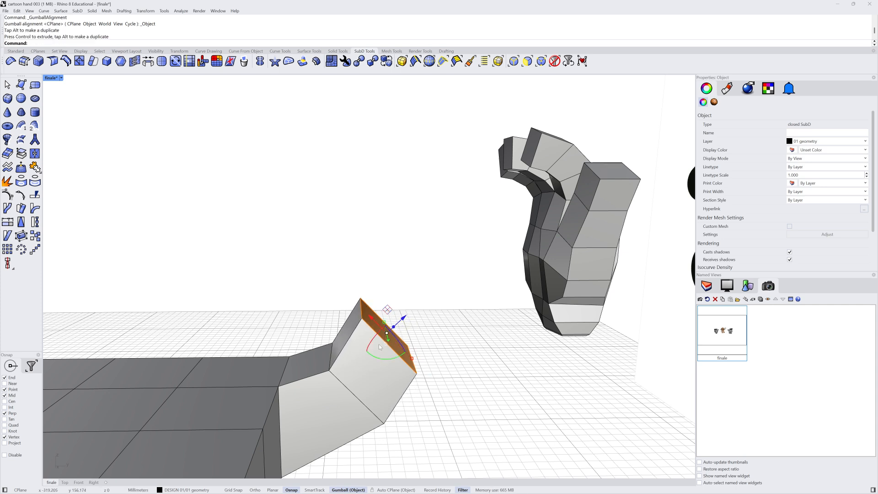
{"action": "left_click_drag", "start_coordinate": [372, 352], "coordinate": [435, 356]}
{"action": "mouse_move", "coordinate": [432, 343]}
{"action": "right_mouse_down"}
{"action": "mouse_move", "coordinate": [429, 370]}
{"action": "mouse_move", "coordinate": [425, 359]}
{"action": "right_mouse_up"}
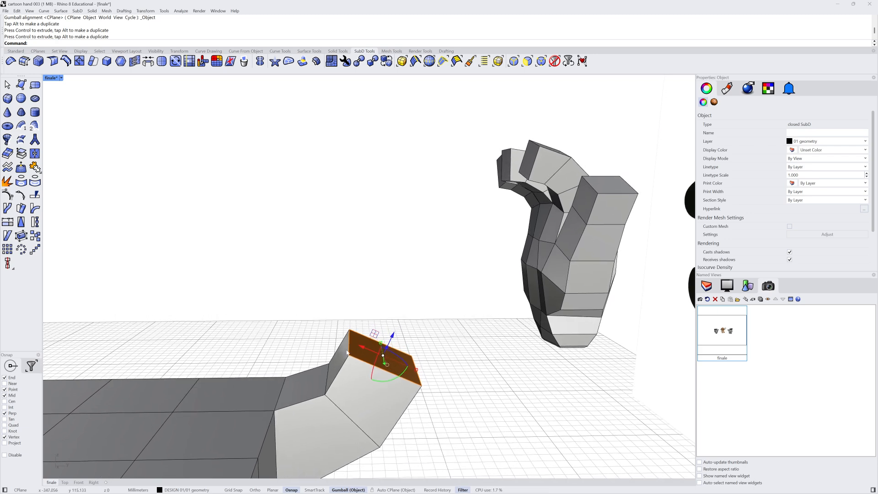
- Extrude a third segment from the first finger, then shift its end face toward the palm and rotate it nearly level
{"action": "left_click_drag", "start_coordinate": [385, 350], "coordinate": [408, 299], "text": "ctrl"}
{"action": "right_click_drag", "start_coordinate": [434, 320], "coordinate": [416, 364], "text": "shift"}
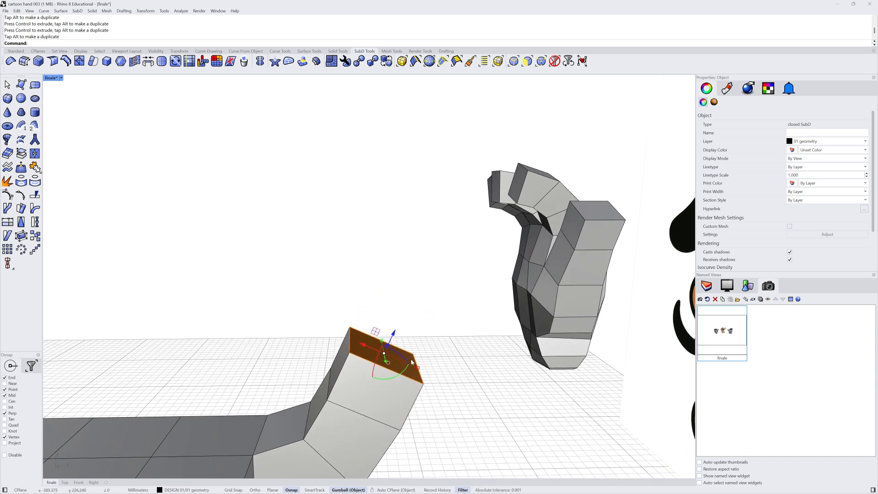
{"action": "left_click_drag", "start_coordinate": [364, 349], "coordinate": [350, 342]}
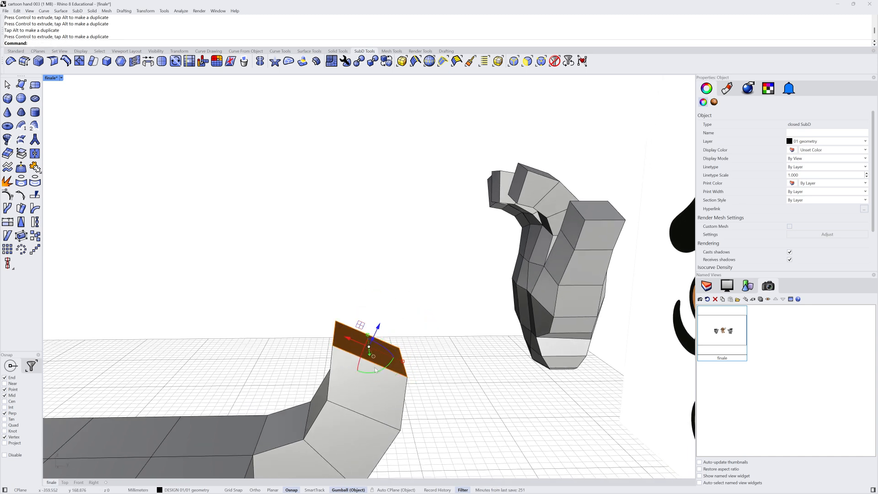
{"action": "left_click_drag", "start_coordinate": [375, 373], "coordinate": [366, 361]}
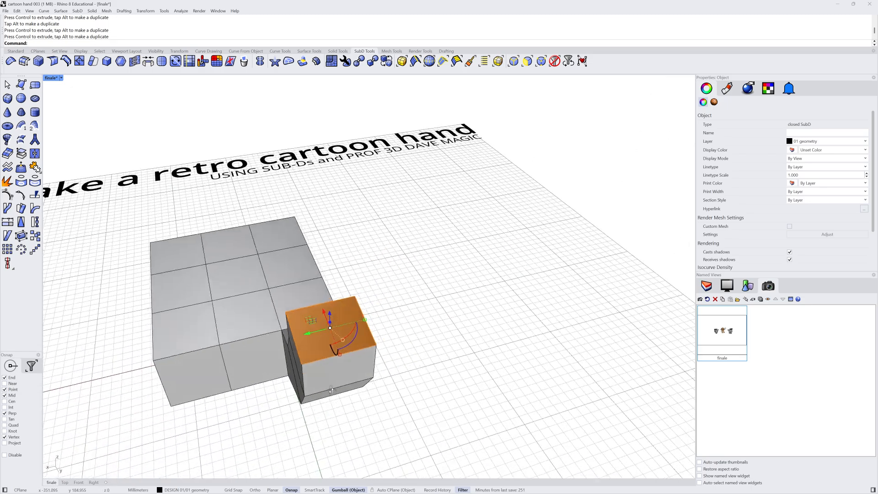
- Deselect the fingertip face and examine the first finger in smooth display before returning to flat display
{"action": "right_click_drag", "start_coordinate": [332, 390], "coordinate": [398, 336]}
{"action": "left_click", "coordinate": [401, 371]}
{"action": "right_click_drag", "start_coordinate": [402, 372], "coordinate": [341, 336]}
{"action": "key", "text": "Tab"}
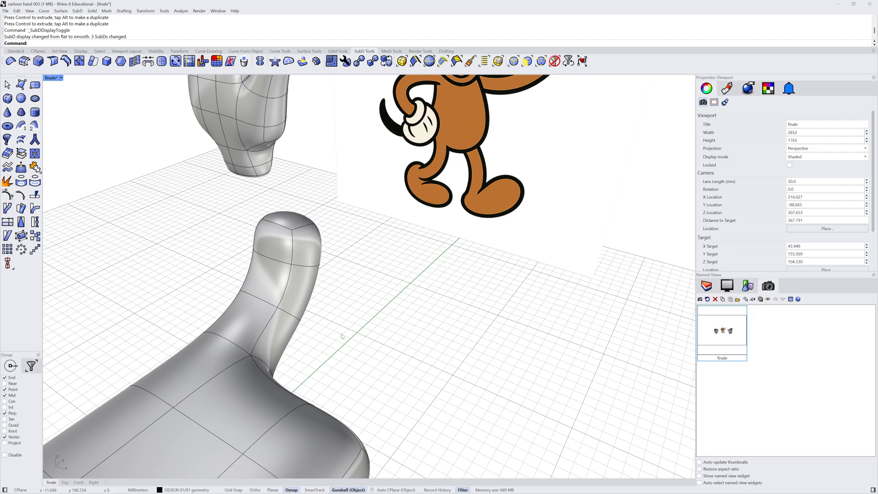
{"action": "key", "text": "Tab"}
- Form the second finger's base by extruding the middle side face outward, then tilting and resizing its end face
{"action": "right_click_drag", "start_coordinate": [342, 337], "coordinate": [262, 374]}
{"action": "left_click", "coordinate": [254, 327], "text": "ctrl+shift"}
{"action": "left_click_drag", "start_coordinate": [262, 374], "coordinate": [312, 382]}
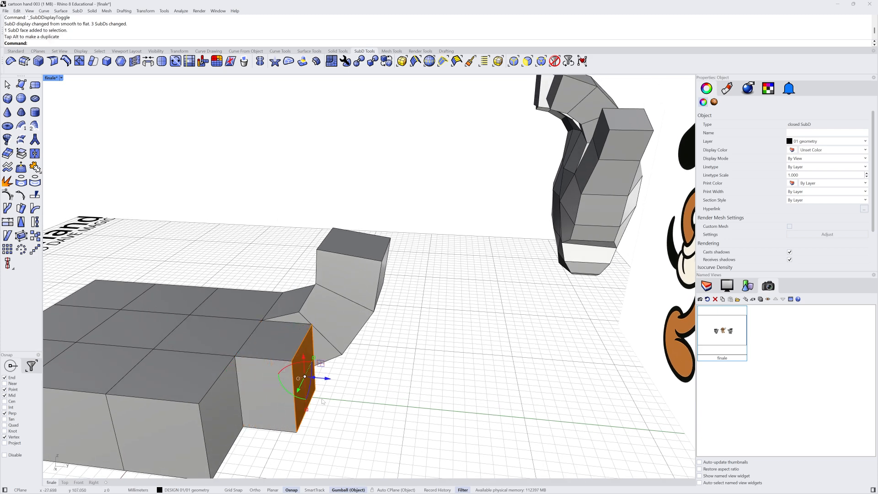
{"action": "left_click_drag", "start_coordinate": [284, 391], "coordinate": [342, 365]}
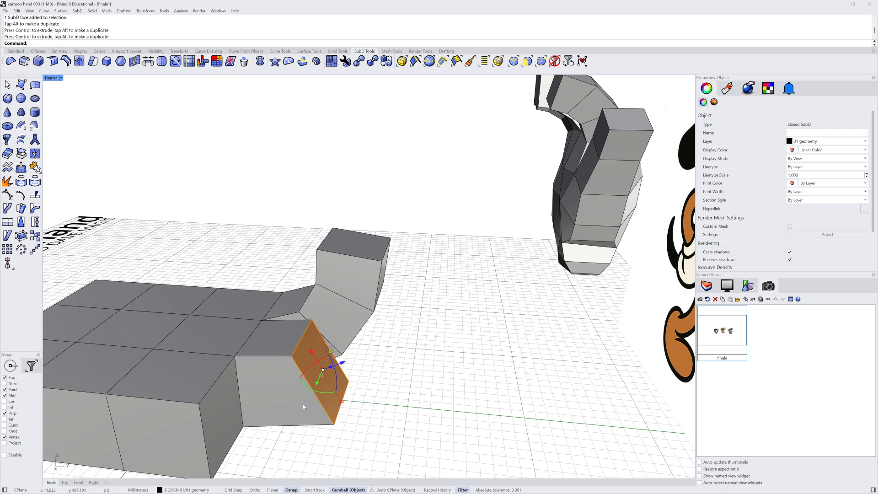
{"action": "left_click_drag", "start_coordinate": [321, 393], "coordinate": [333, 392]}
{"action": "right_click_drag", "start_coordinate": [329, 385], "coordinate": [326, 412]}
{"action": "left_click_drag", "start_coordinate": [330, 405], "coordinate": [325, 397]}
{"action": "right_click_drag", "start_coordinate": [316, 397], "coordinate": [331, 404]}
- Extrude the second finger's tilted end face along its normal as another segment
{"action": "left_click_drag", "start_coordinate": [325, 402], "coordinate": [340, 346]}
{"action": "right_click_drag", "start_coordinate": [340, 346], "coordinate": [357, 390]}
{"action": "scroll", "coordinate": [362, 387], "scroll_direction": "up", "scroll_amount": 3}
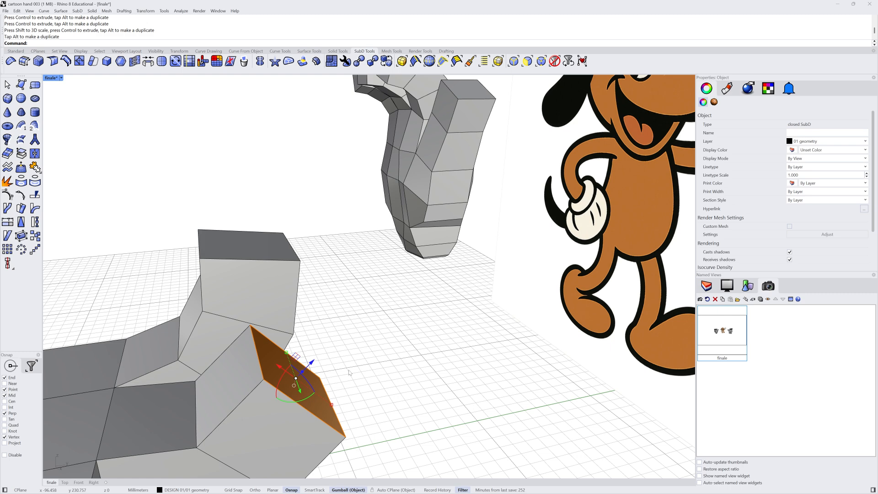
- Extrude the second finger's tilted end face along its normal as a third segment, then rotate the new end face level
{"action": "left_click_drag", "start_coordinate": [301, 371], "coordinate": [334, 298]}
{"action": "right_click_drag", "start_coordinate": [338, 361], "coordinate": [320, 384], "text": "shift"}
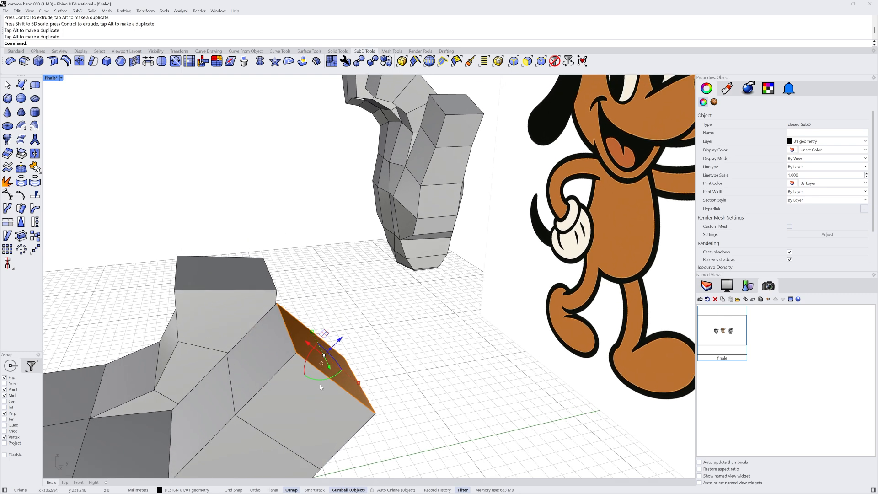
{"action": "left_click_drag", "start_coordinate": [328, 354], "coordinate": [308, 387]}
{"action": "left_click_drag", "start_coordinate": [285, 357], "coordinate": [281, 333]}
{"action": "right_click_drag", "start_coordinate": [307, 383], "coordinate": [376, 307]}
{"action": "left_click", "coordinate": [525, 379]}
{"action": "right_click_drag", "start_coordinate": [526, 380], "coordinate": [429, 355]}
- Raise the second finger's level end face straight up to lengthen the tip segment, then check the shape in smooth display
{"action": "left_click", "coordinate": [374, 345], "text": "ctrl+shift"}
{"action": "mouse_move", "coordinate": [376, 339]}
{"action": "right_mouse_down"}
{"action": "mouse_move", "coordinate": [396, 356]}
{"action": "mouse_move", "coordinate": [385, 338]}
{"action": "right_mouse_up"}
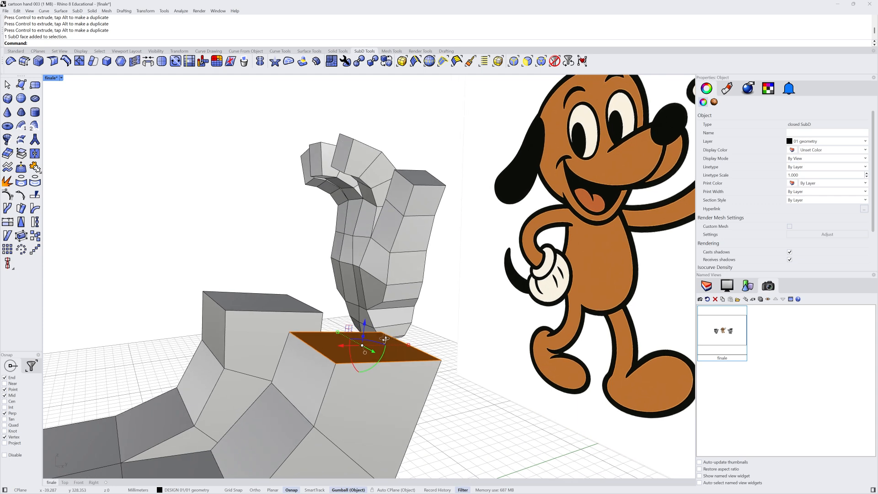
{"action": "left_click_drag", "start_coordinate": [367, 327], "coordinate": [369, 281]}
{"action": "right_click_drag", "start_coordinate": [424, 451], "coordinate": [299, 376]}
{"action": "key", "text": "Escape"}
{"action": "key", "text": "Tab"}
{"action": "key", "text": "Tab"}
- Form the third finger's base by extruding the remaining palm end face outward and tilting its end face upward
{"action": "scroll", "coordinate": [257, 349], "scroll_direction": "up", "scroll_amount": 3}
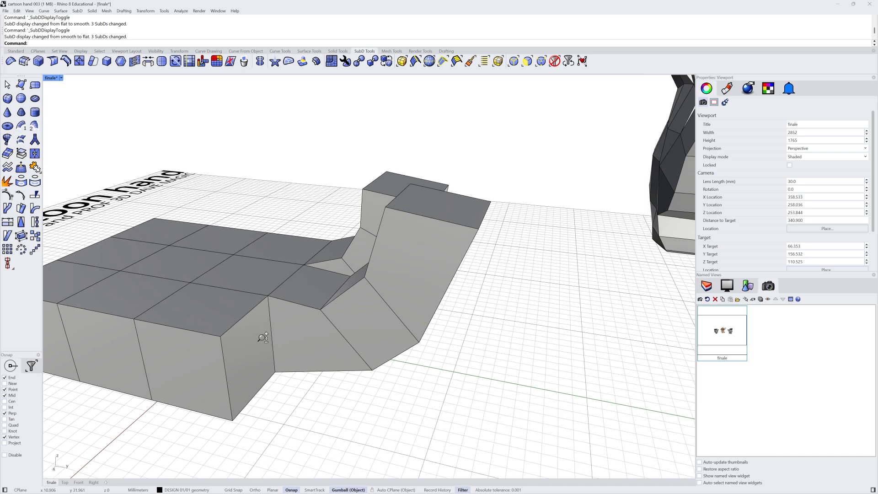
{"action": "left_click", "coordinate": [248, 361], "text": "ctrl+shift"}
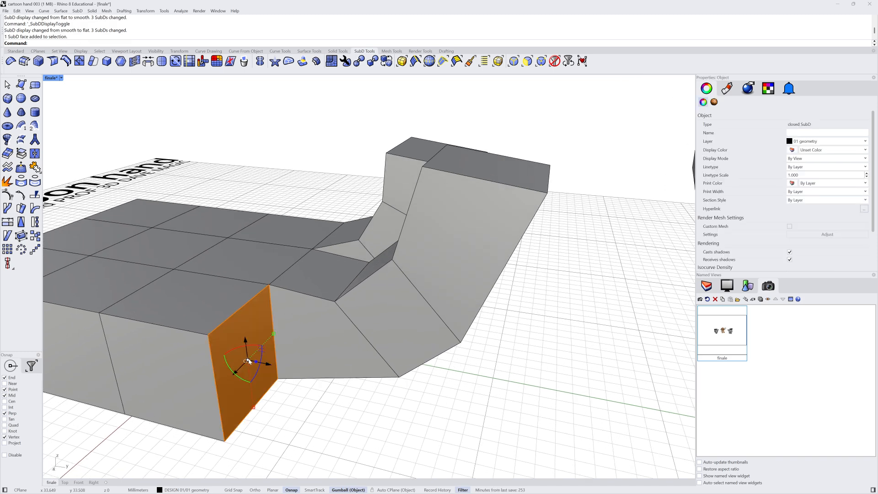
{"action": "right_click_drag", "start_coordinate": [247, 361], "coordinate": [259, 387]}
{"action": "left_click_drag", "start_coordinate": [260, 387], "coordinate": [328, 378]}
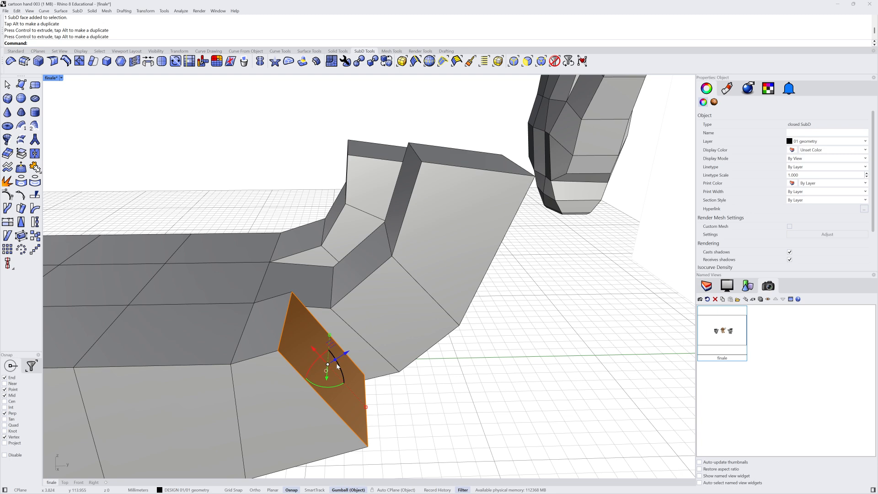
{"action": "left_click_drag", "start_coordinate": [346, 354], "coordinate": [362, 345]}
{"action": "right_click_drag", "start_coordinate": [362, 347], "coordinate": [332, 369]}
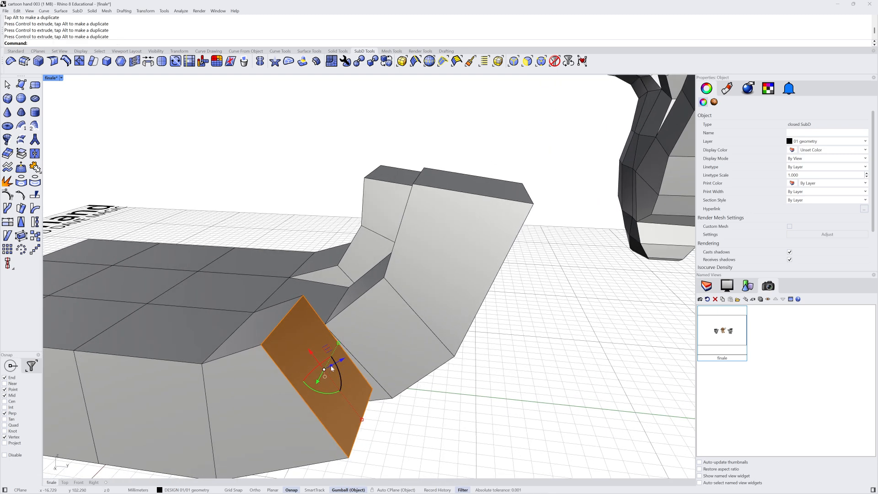
- Extrude the third finger's second segment, then tilt its end face closer to level and resize it
{"action": "left_click_drag", "start_coordinate": [310, 353], "coordinate": [410, 330]}
{"action": "right_click_drag", "start_coordinate": [409, 334], "coordinate": [381, 399]}
{"action": "left_click_drag", "start_coordinate": [378, 402], "coordinate": [373, 391]}
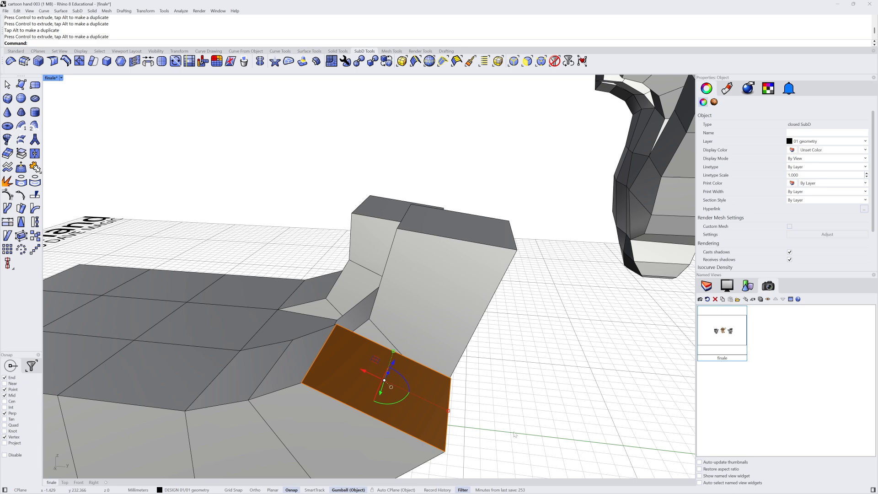
{"action": "left_click_drag", "start_coordinate": [449, 411], "coordinate": [413, 406]}
{"action": "mouse_move", "coordinate": [413, 406]}
{"action": "right_mouse_down"}
{"action": "mouse_move", "coordinate": [437, 391]}
{"action": "mouse_move", "coordinate": [411, 401]}
{"action": "right_mouse_up"}
{"action": "left_click_drag", "start_coordinate": [408, 371], "coordinate": [398, 329], "text": "ctrl"}
{"action": "right_click_drag", "start_coordinate": [398, 329], "coordinate": [367, 373], "text": "shift"}
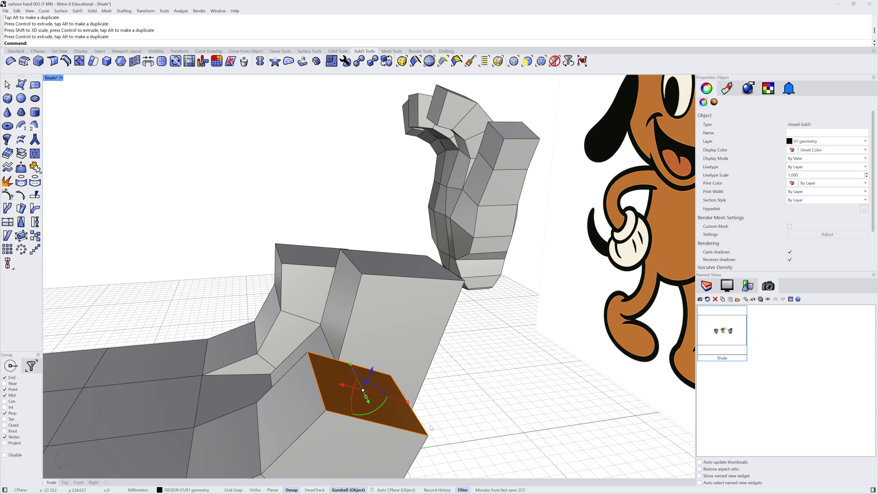
- Extrude the third finger's end face as a third segment, rotate the fingertip face level and deselect it
{"action": "left_click_drag", "start_coordinate": [368, 385], "coordinate": [379, 321], "text": "ctrl"}
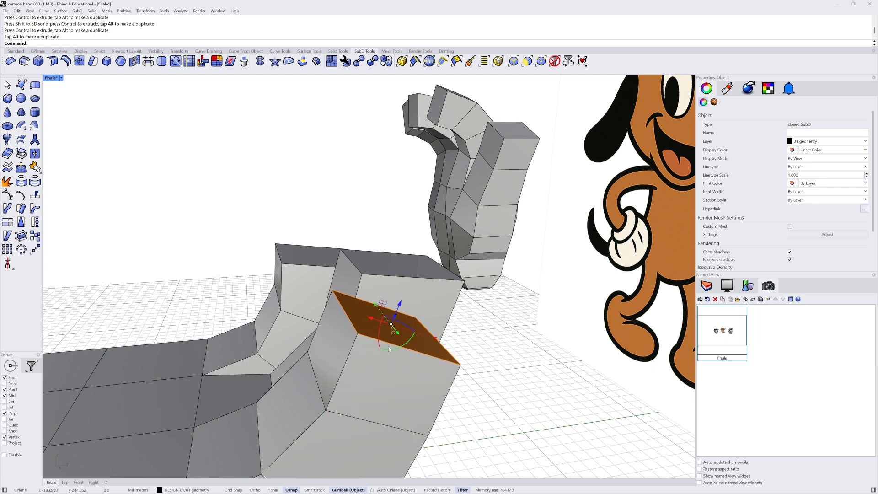
{"action": "right_click_drag", "start_coordinate": [391, 356], "coordinate": [365, 354], "text": "shift"}
{"action": "mouse_move", "coordinate": [333, 313]}
{"action": "right_mouse_down"}
{"action": "mouse_move", "coordinate": [326, 309]}
{"action": "mouse_move", "coordinate": [334, 311]}
{"action": "right_mouse_up"}
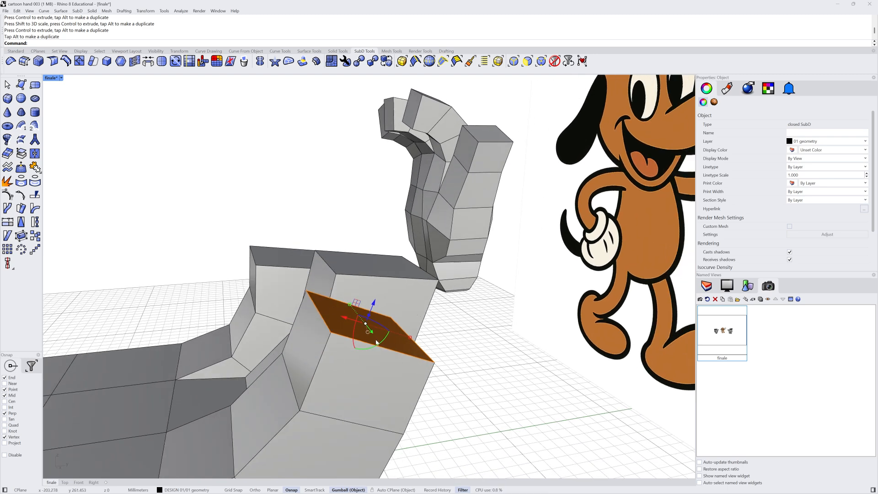
{"action": "left_click_drag", "start_coordinate": [379, 344], "coordinate": [369, 293]}
{"action": "right_click_drag", "start_coordinate": [411, 341], "coordinate": [371, 310]}
{"action": "scroll", "coordinate": [353, 359], "scroll_direction": "down", "scroll_amount": 3}
{"action": "left_click", "coordinate": [369, 358]}
- Examine all three fingers in smooth display from several angles, comparing smooth and flat display
{"action": "right_click_drag", "start_coordinate": [353, 359], "coordinate": [416, 363]}
{"action": "right_click_drag", "start_coordinate": [375, 384], "coordinate": [347, 312]}
{"action": "key", "text": "Tab"}
{"action": "scroll", "coordinate": [339, 366], "scroll_direction": "down", "scroll_amount": 2}
{"action": "right_click_drag", "start_coordinate": [339, 367], "coordinate": [397, 359]}
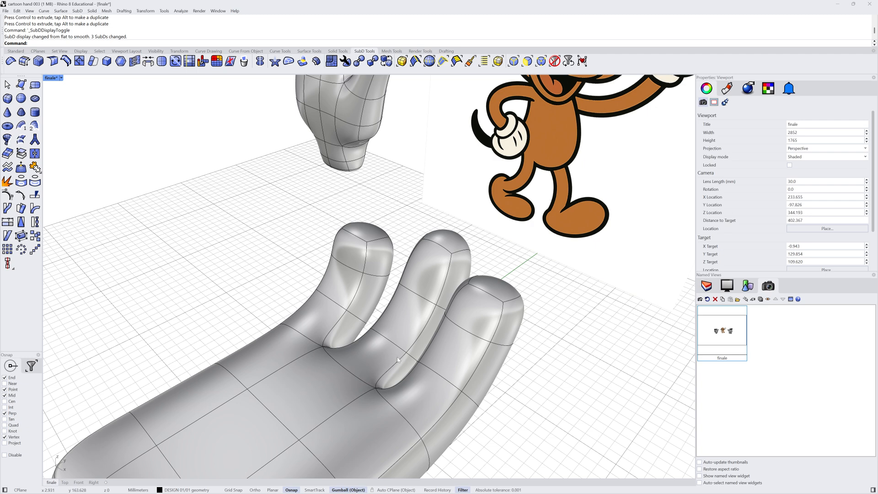
{"action": "key", "text": "Tab"}
{"action": "key", "text": "Tab"}
{"action": "right_click_drag", "start_coordinate": [396, 357], "coordinate": [366, 368]}
{"action": "key", "text": "Tab"}
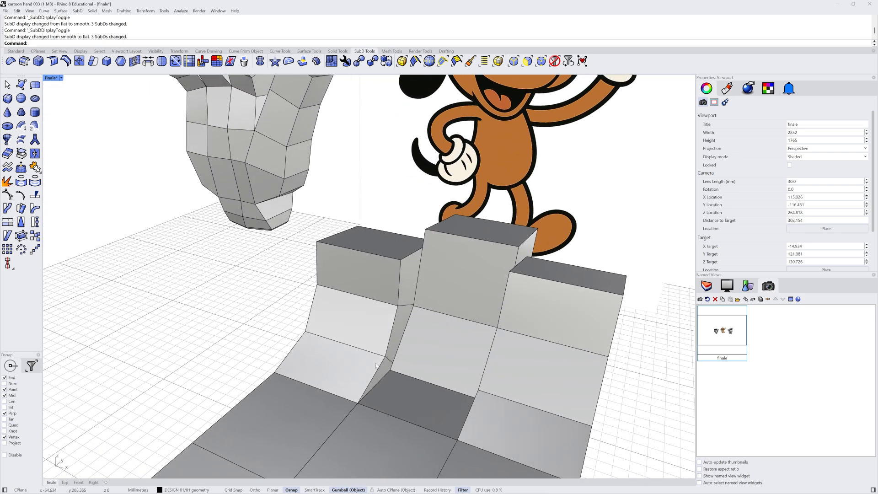
- Spread the first finger outward from the middle finger by moving its two upper joint edge loops and fingertip face sideways together
{"action": "right_click_drag", "start_coordinate": [339, 372], "coordinate": [380, 355]}
{"action": "double_click", "coordinate": [378, 352], "text": "ctrl+shift"}
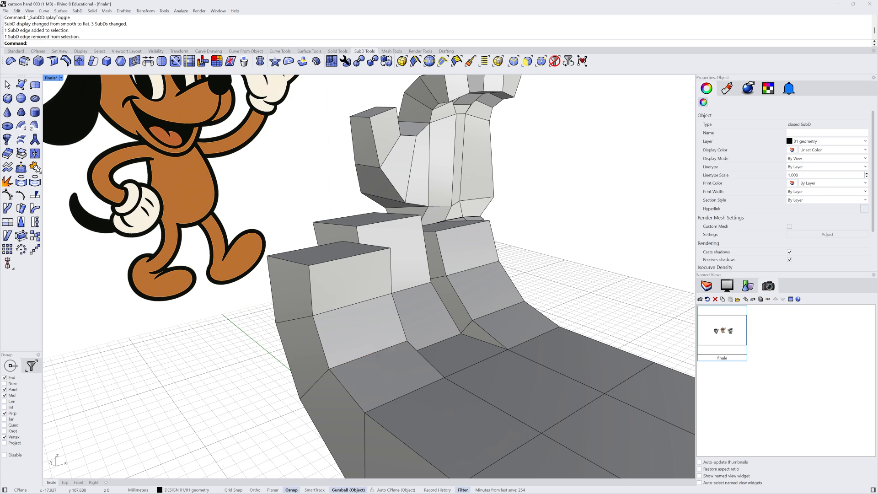
{"action": "double_click", "coordinate": [372, 355], "text": "ctrl+shift"}
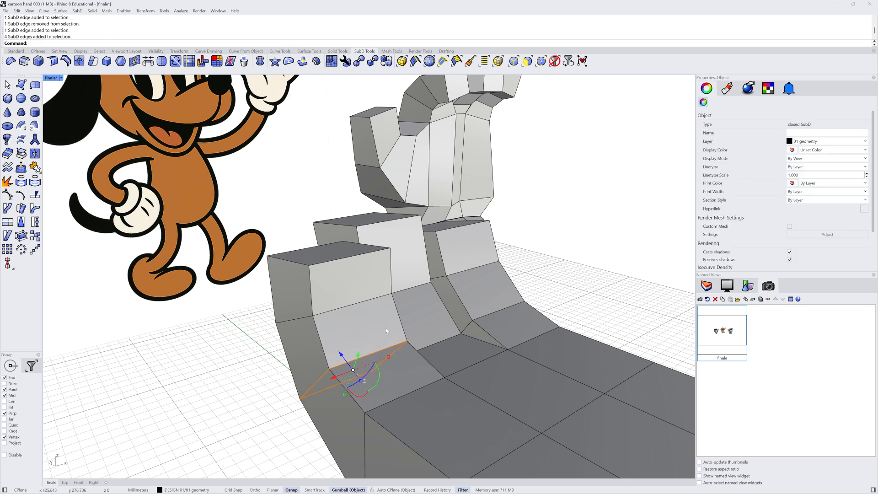
{"action": "right_click_drag", "start_coordinate": [380, 327], "coordinate": [310, 330]}
{"action": "double_click", "coordinate": [315, 325], "text": "ctrl+shift"}
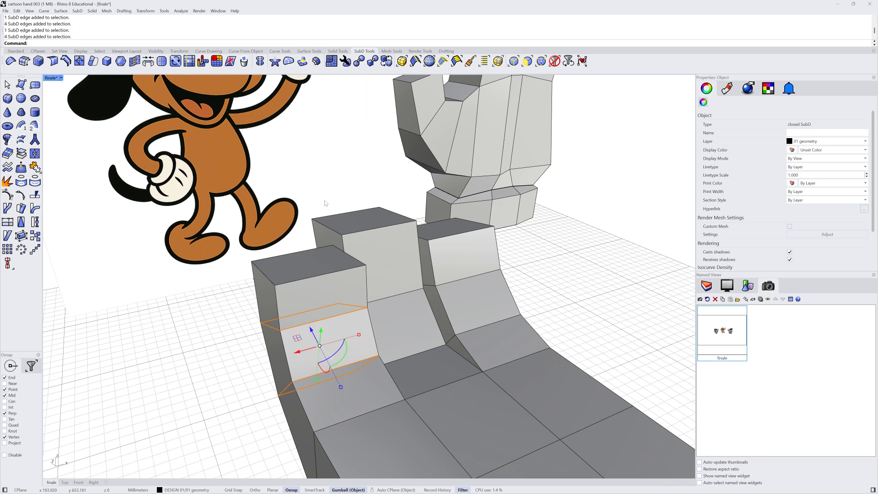
{"action": "left_click", "coordinate": [309, 265], "text": "ctrl+shift"}
{"action": "right_click_drag", "start_coordinate": [318, 288], "coordinate": [345, 332]}
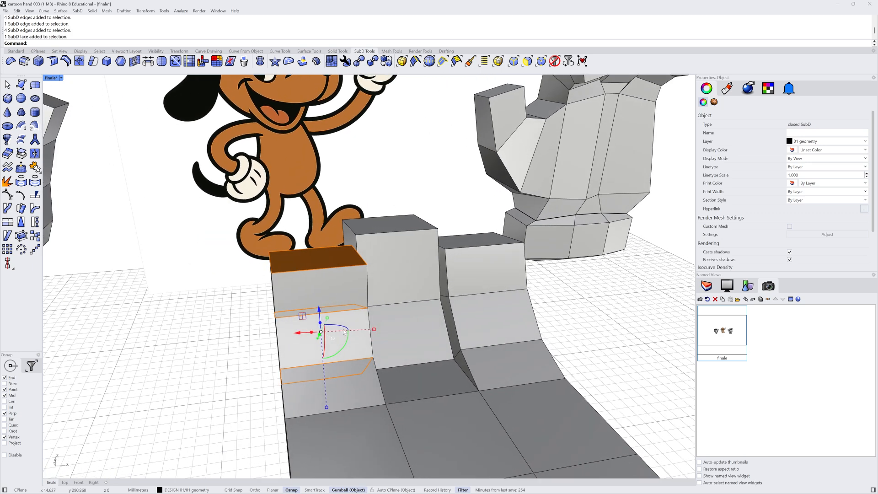
{"action": "left_click_drag", "start_coordinate": [302, 336], "coordinate": [276, 339]}
{"action": "left_click", "coordinate": [237, 369]}
{"action": "right_click_drag", "start_coordinate": [236, 370], "coordinate": [436, 313]}
{"action": "key", "text": "Tab"}
{"action": "key", "text": "Tab"}
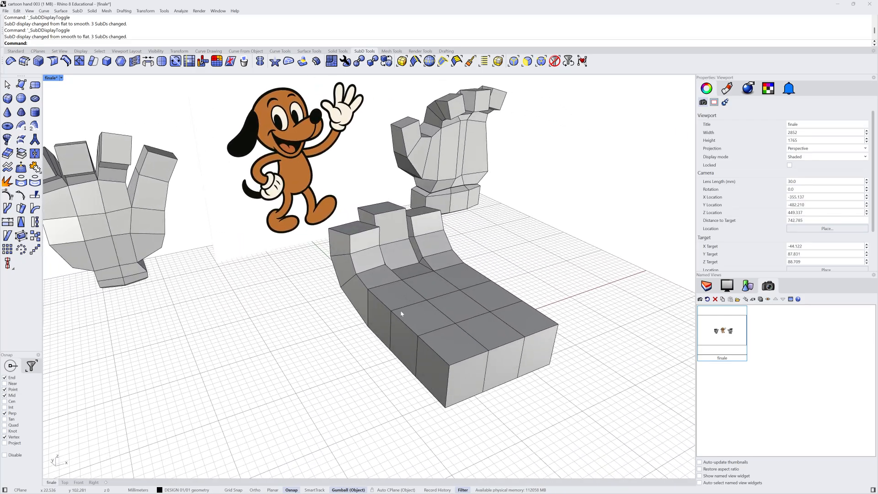
- Slide the palm's two crosswise edge loops toward the wrist to lengthen the side face nearest the fingers
{"action": "right_click_drag", "start_coordinate": [360, 319], "coordinate": [373, 328], "text": "shift"}
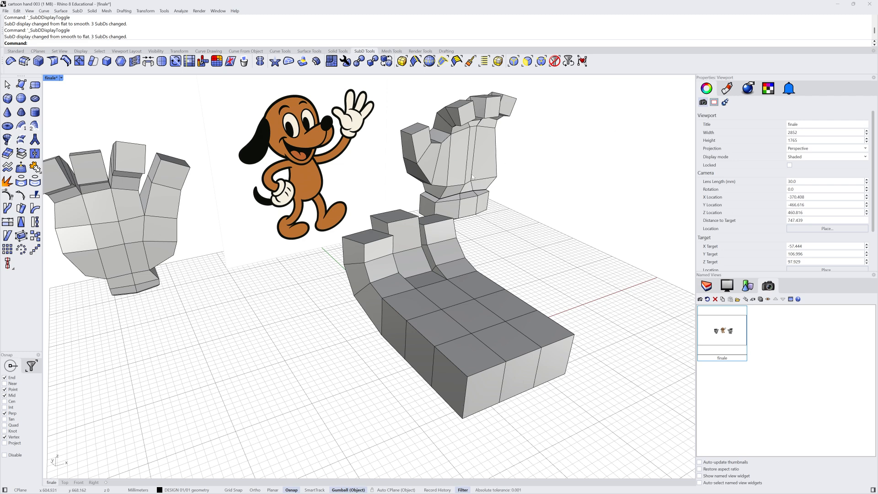
{"action": "right_click_drag", "start_coordinate": [484, 157], "coordinate": [455, 269]}
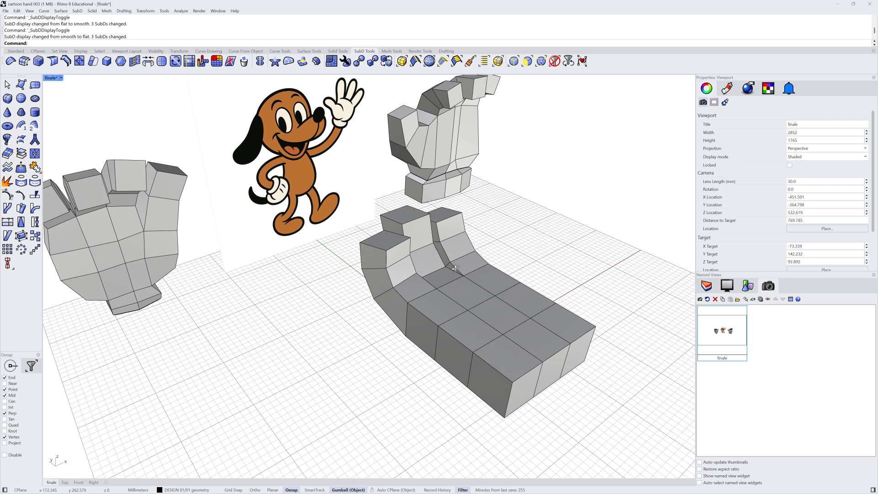
{"action": "double_click", "coordinate": [483, 307]}
{"action": "left_click_drag", "start_coordinate": [466, 311], "coordinate": [478, 319]}
{"action": "key", "text": "Escape"}
{"action": "double_click", "coordinate": [537, 316], "text": "ctrl+shift"}
{"action": "double_click", "coordinate": [524, 325], "text": "ctrl+shift"}
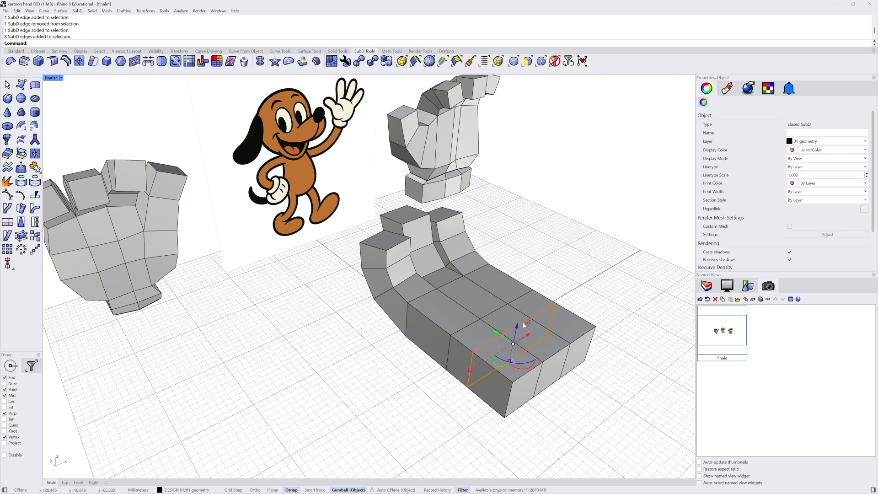
{"action": "left_click_drag", "start_coordinate": [498, 335], "coordinate": [509, 343]}
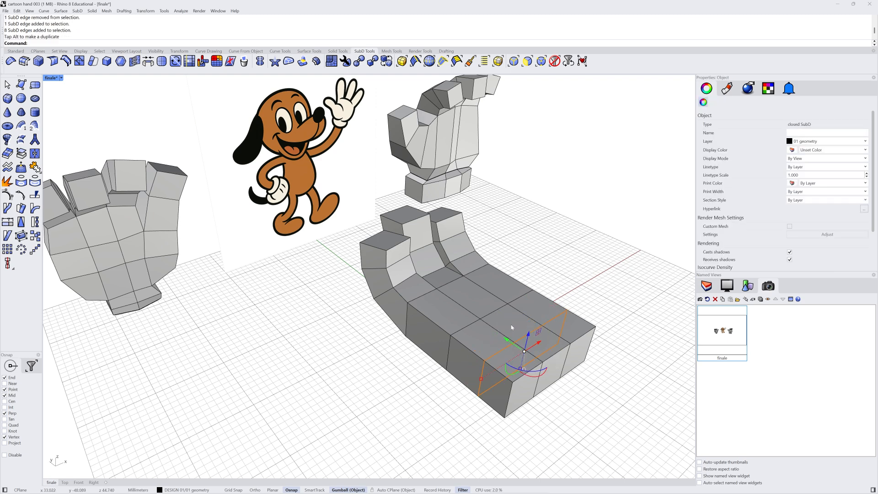
{"action": "key", "text": "Escape"}
- Form the thumb's base by extruding the palm side face next to the first finger outward and rotating its end face toward the wrist
{"action": "right_click_drag", "start_coordinate": [451, 335], "coordinate": [479, 338], "text": "shift"}
{"action": "scroll", "coordinate": [479, 336], "scroll_direction": "up", "scroll_amount": 2}
{"action": "left_click", "coordinate": [467, 342], "text": "ctrl+shift"}
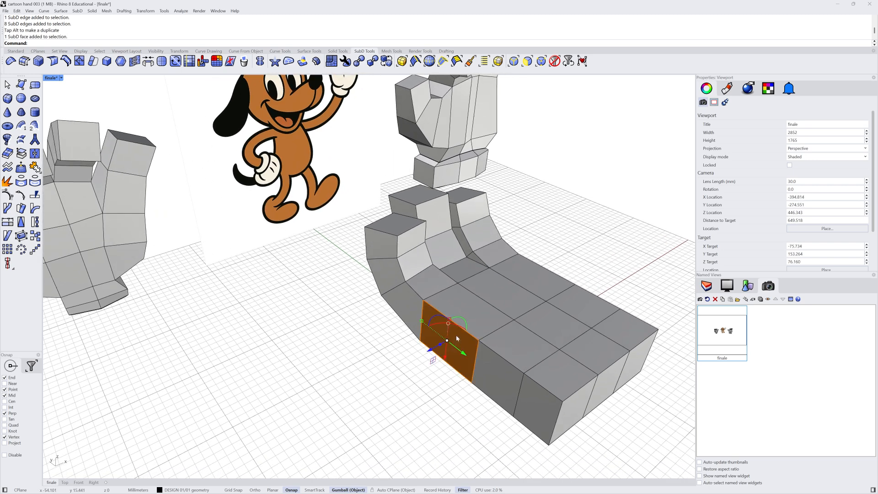
{"action": "right_click_drag", "start_coordinate": [475, 337], "coordinate": [470, 336]}
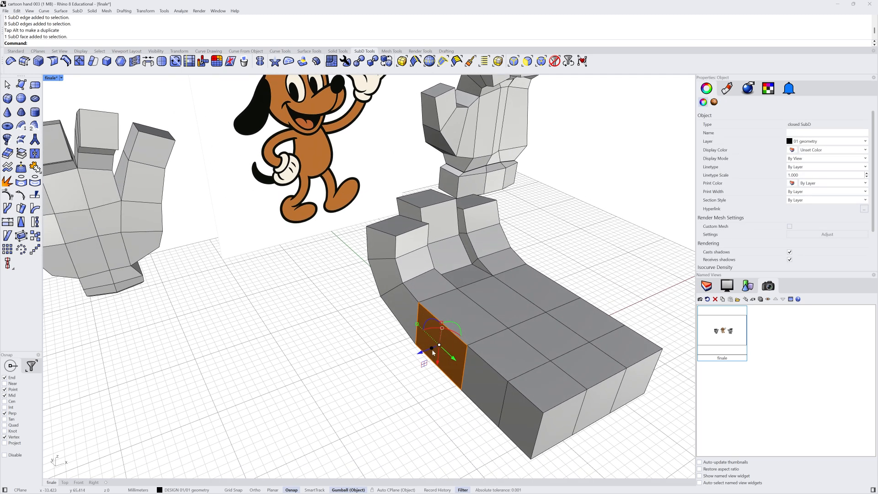
{"action": "left_click_drag", "start_coordinate": [431, 350], "coordinate": [414, 379]}
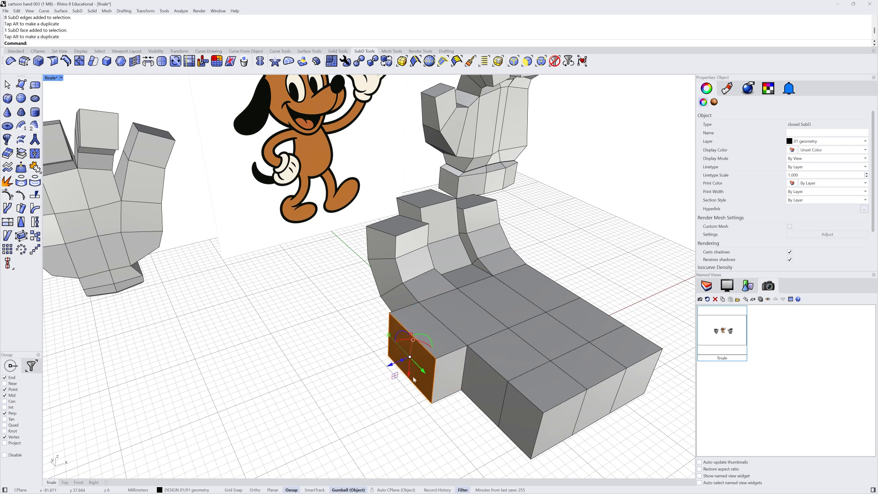
{"action": "right_click_drag", "start_coordinate": [418, 377], "coordinate": [422, 386]}
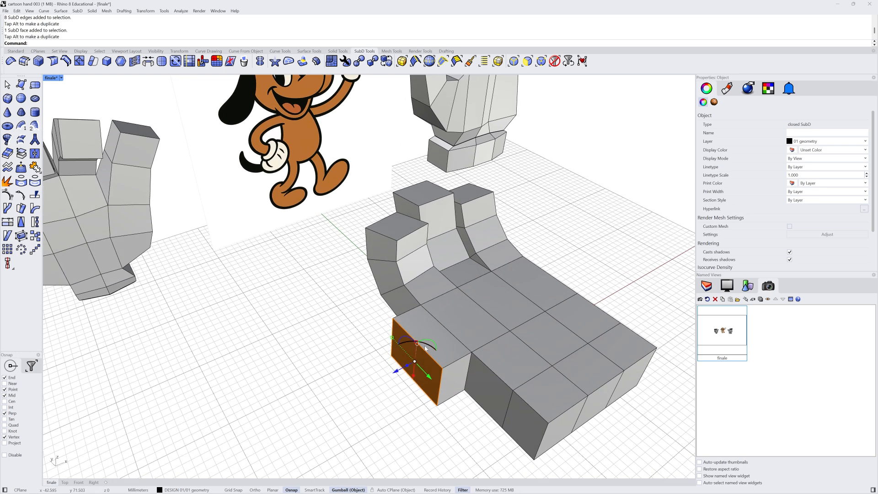
{"action": "left_click_drag", "start_coordinate": [430, 349], "coordinate": [386, 368]}
{"action": "right_click_drag", "start_coordinate": [387, 375], "coordinate": [416, 349]}
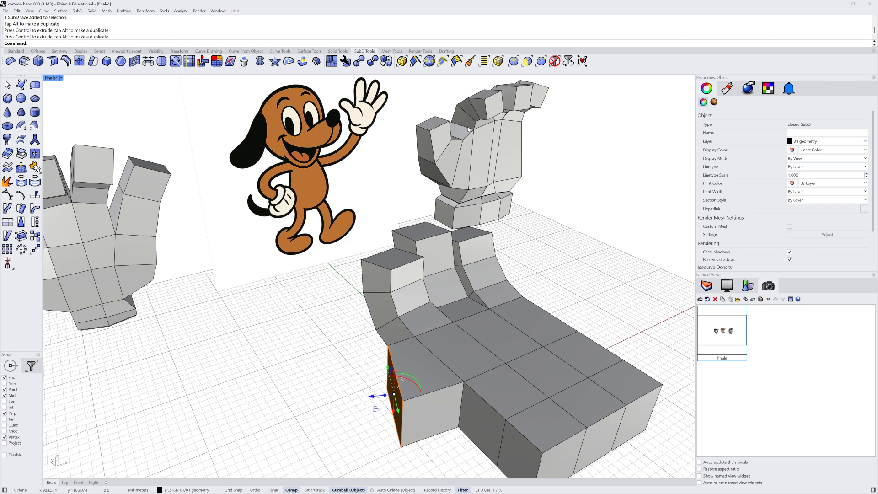
- Extrude the thumb's second segment, then resize, shift and rotate its end face to bend the thumb
{"action": "right_click_drag", "start_coordinate": [468, 124], "coordinate": [483, 143], "text": "shift"}
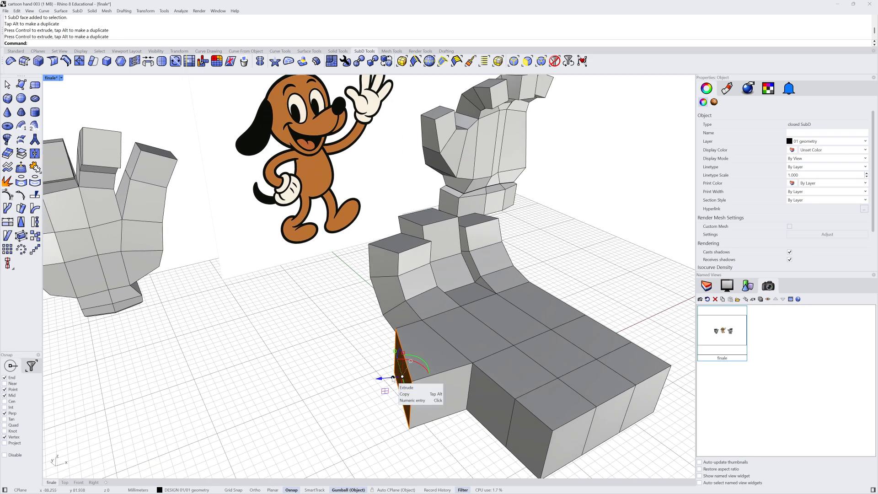
{"action": "left_click_drag", "start_coordinate": [393, 378], "coordinate": [348, 381]}
{"action": "right_click_drag", "start_coordinate": [350, 380], "coordinate": [438, 389]}
{"action": "left_click_drag", "start_coordinate": [409, 352], "coordinate": [424, 362]}
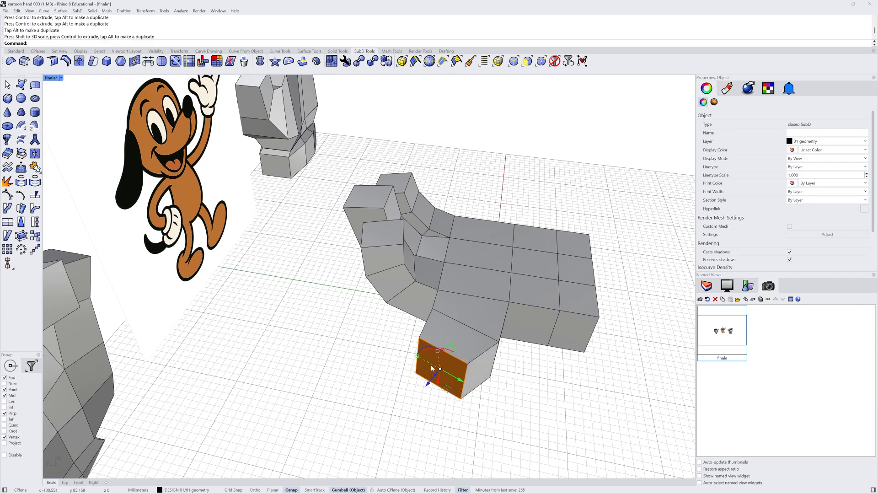
{"action": "right_click_drag", "start_coordinate": [437, 374], "coordinate": [417, 363]}
{"action": "left_click_drag", "start_coordinate": [414, 391], "coordinate": [410, 395]}
{"action": "right_click_drag", "start_coordinate": [410, 395], "coordinate": [398, 367]}
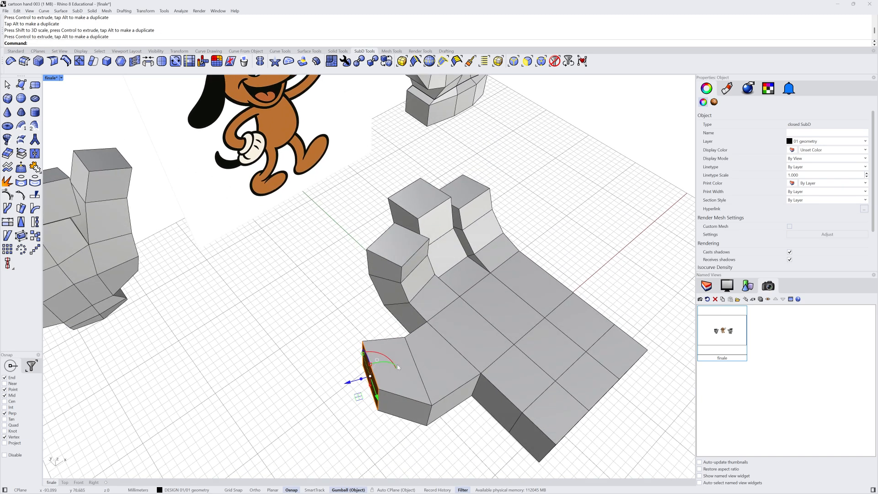
{"action": "left_click_drag", "start_coordinate": [388, 358], "coordinate": [393, 363]}
{"action": "right_click_drag", "start_coordinate": [393, 363], "coordinate": [451, 361]}
{"action": "right_click_drag", "start_coordinate": [460, 317], "coordinate": [415, 366], "text": "shift"}
- Extrude the thumb's end face as a third segment and check the hand in smooth display
{"action": "left_click_drag", "start_coordinate": [405, 411], "coordinate": [361, 418]}
{"action": "right_click_drag", "start_coordinate": [380, 415], "coordinate": [381, 389], "text": "shift"}
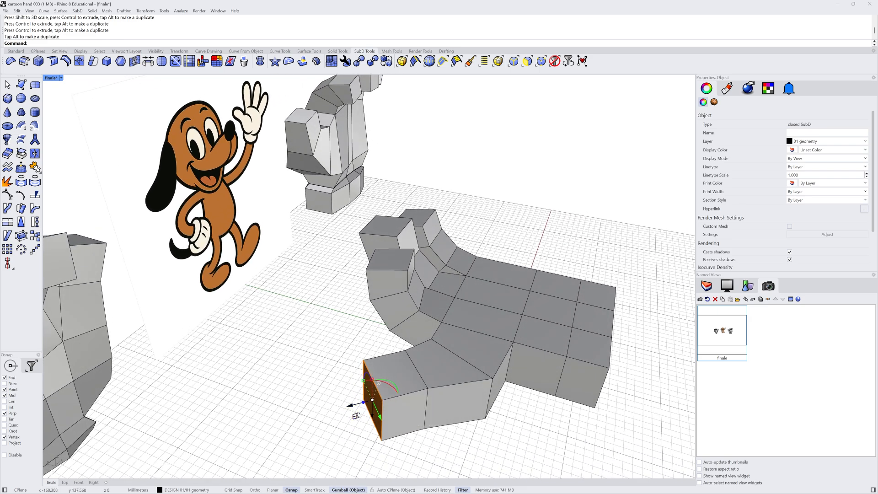
{"action": "right_click_drag", "start_coordinate": [383, 414], "coordinate": [408, 409]}
{"action": "left_click", "coordinate": [526, 413]}
{"action": "key", "text": "Tab"}
{"action": "right_click_drag", "start_coordinate": [547, 416], "coordinate": [480, 376]}
{"action": "right_click_drag", "start_coordinate": [480, 375], "coordinate": [452, 350], "text": "shift"}
{"action": "key", "text": "Tab"}
- Move the vertical edge where the thumb meets the palm toward the wrist, then check the blend in smooth display
{"action": "right_click_drag", "start_coordinate": [432, 379], "coordinate": [470, 374]}
{"action": "right_click_drag", "start_coordinate": [465, 324], "coordinate": [454, 336], "text": "shift"}
{"action": "left_click", "coordinate": [454, 338], "text": "ctrl+shift"}
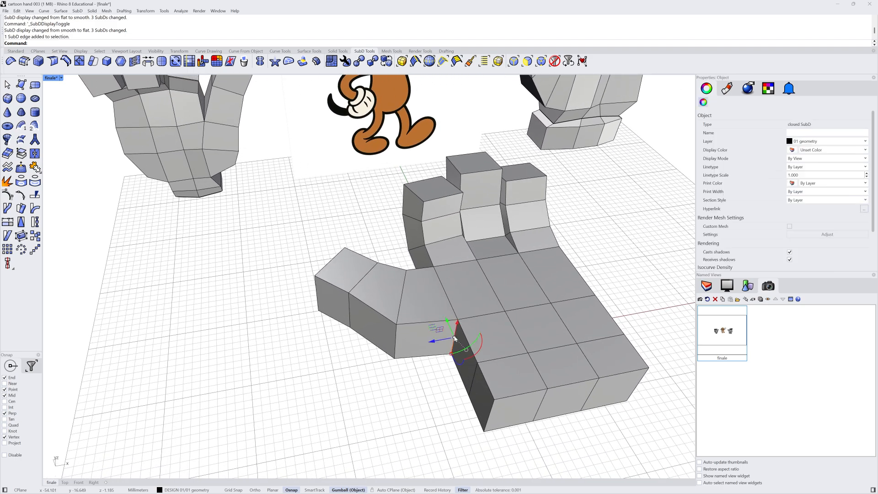
{"action": "left_click_drag", "start_coordinate": [446, 317], "coordinate": [442, 378]}
{"action": "key", "text": "Tab"}
{"action": "scroll", "coordinate": [442, 384], "scroll_direction": "up", "scroll_amount": 4}
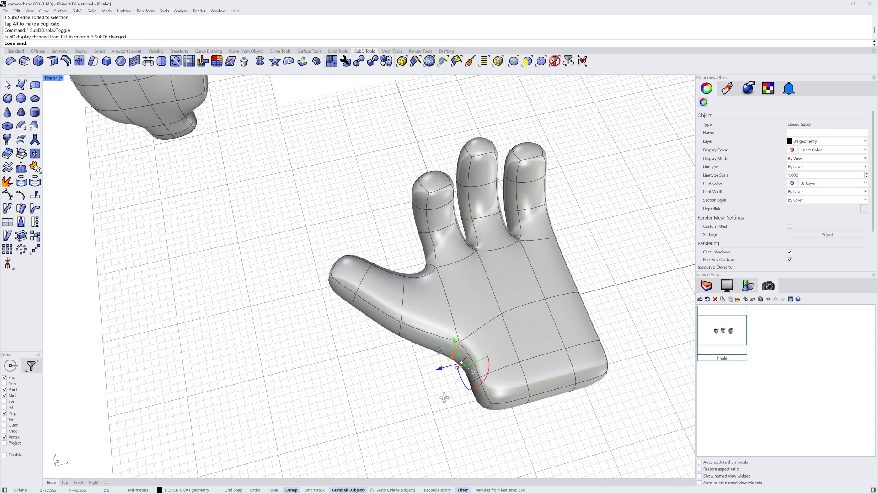
{"action": "scroll", "coordinate": [442, 395], "scroll_direction": "down", "scroll_amount": 3}
{"action": "key", "text": "Tab"}
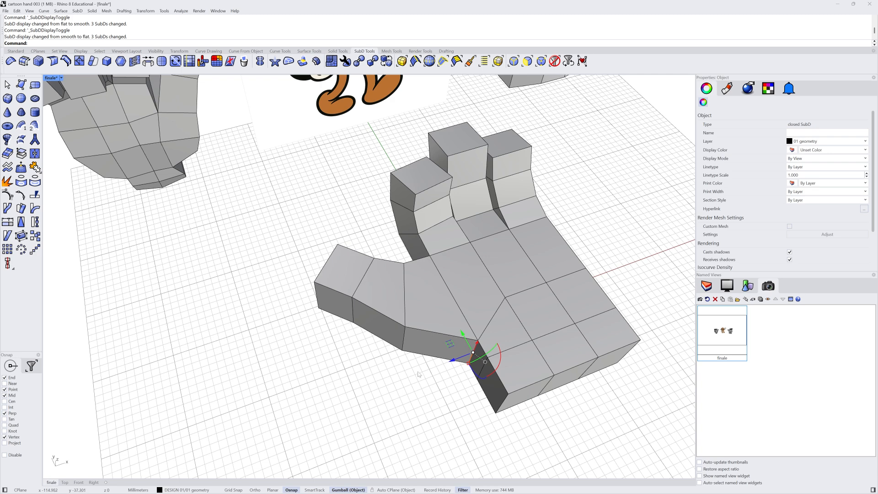
- Shift the edge loop between the thumb's second and third segments to smooth its bend, then check the hand in smooth display
{"action": "scroll", "coordinate": [404, 393], "scroll_direction": "up", "scroll_amount": 5}
{"action": "scroll", "coordinate": [330, 321], "scroll_direction": "up", "scroll_amount": 3}
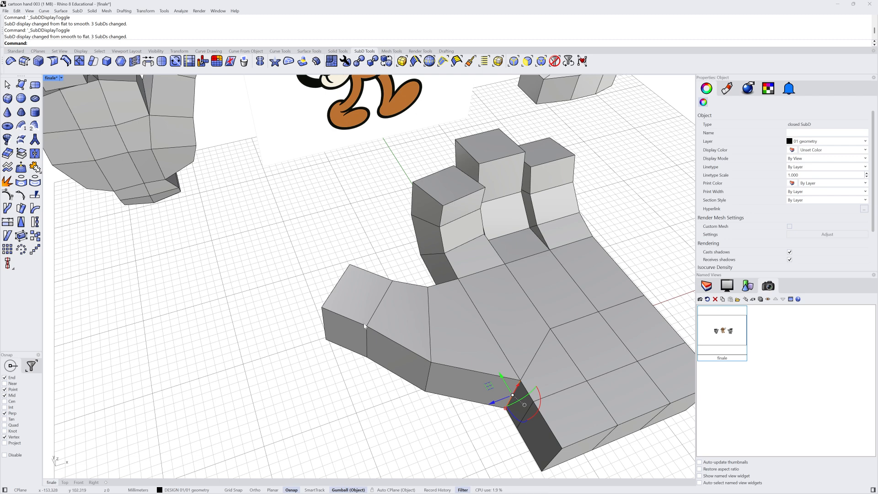
{"action": "left_click", "coordinate": [361, 375]}
{"action": "double_click", "coordinate": [367, 346]}
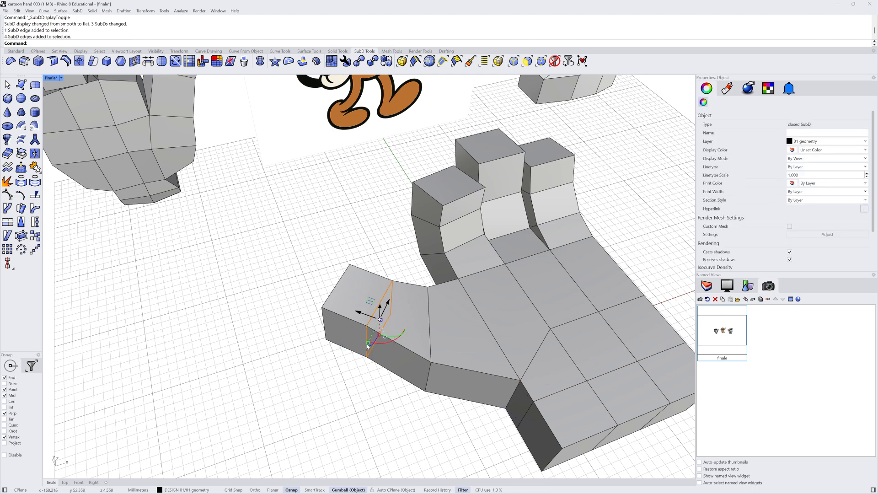
{"action": "left_click_drag", "start_coordinate": [388, 305], "coordinate": [385, 312]}
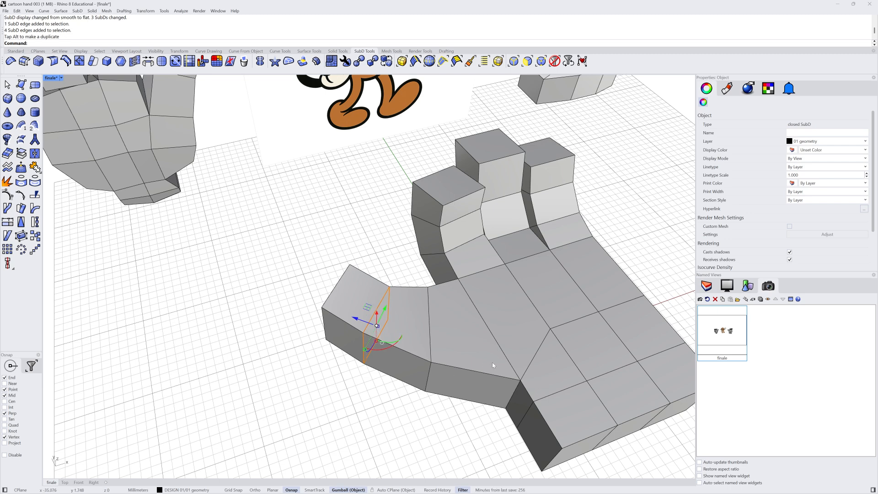
{"action": "key", "text": "Escape"}
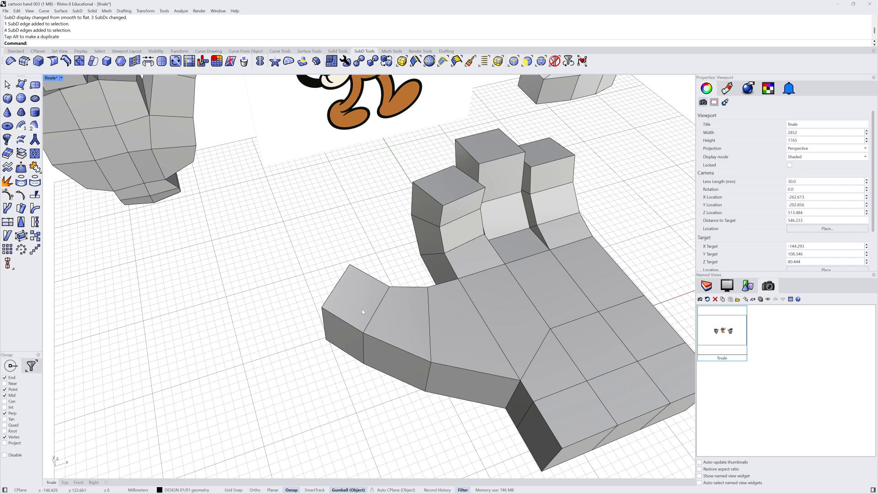
{"action": "key", "text": "Tab"}
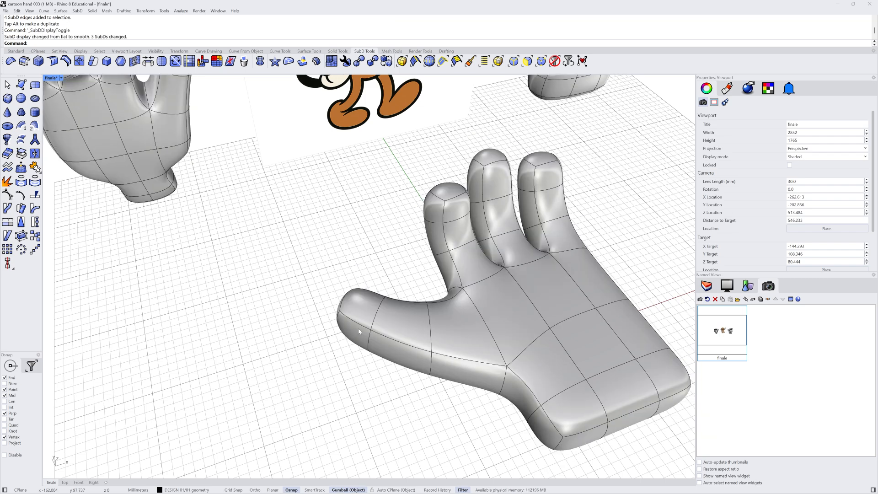
{"action": "key", "text": "Tab"}
{"action": "right_click_drag", "start_coordinate": [358, 328], "coordinate": [445, 376]}
{"action": "scroll", "coordinate": [390, 344], "scroll_direction": "up", "scroll_amount": 3}
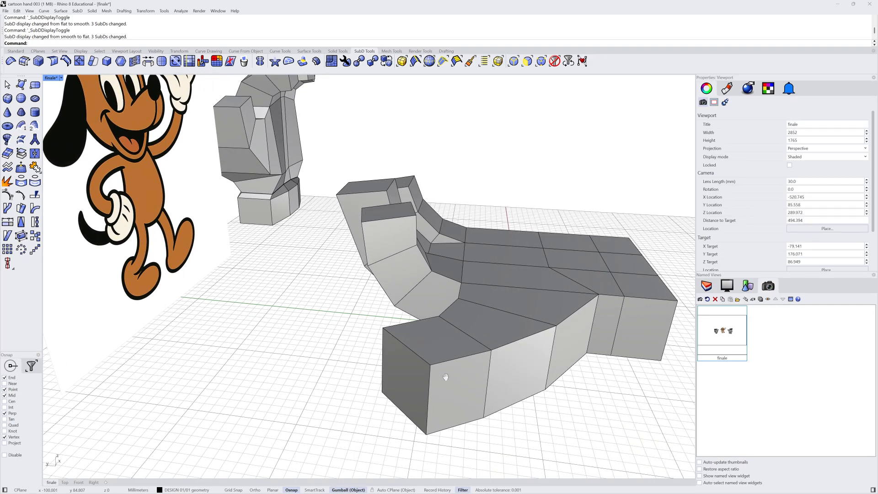
{"action": "double_click", "coordinate": [466, 336]}
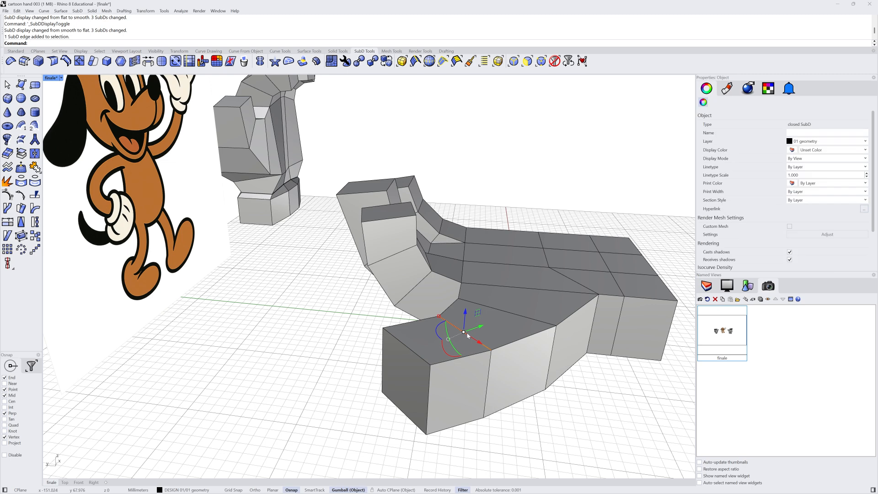
{"action": "left_click", "coordinate": [407, 385]}
{"action": "left_click", "coordinate": [386, 418]}
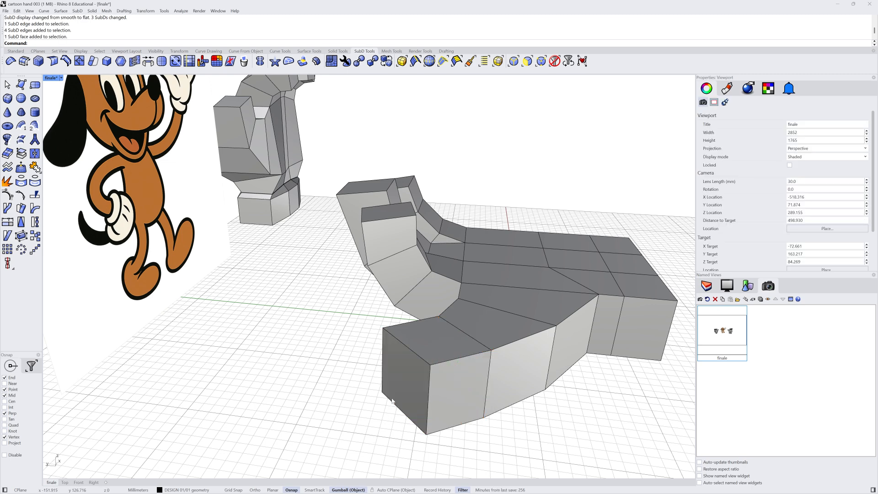
{"action": "left_click", "coordinate": [409, 352]}
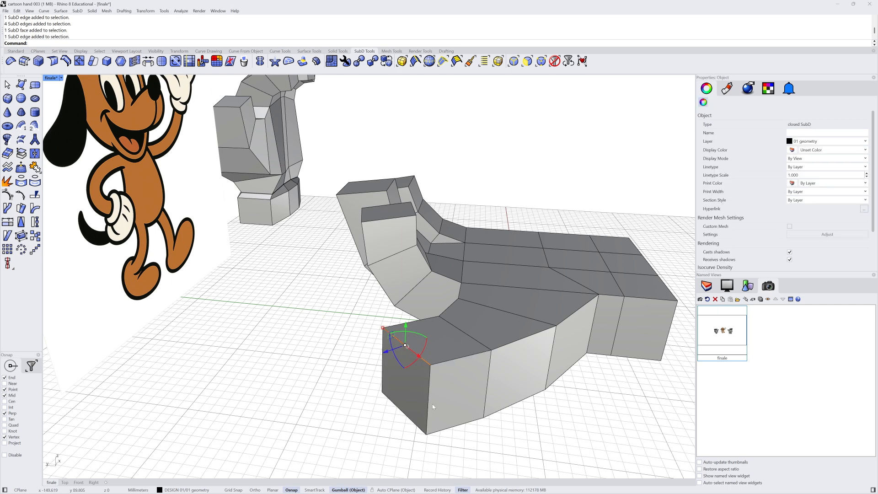
{"action": "key", "text": "Escape"}
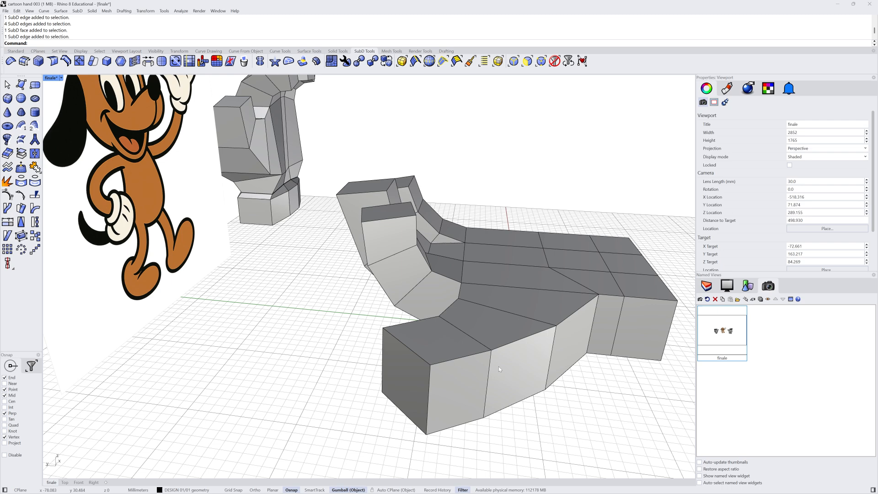
- Align the gumball to the CPlane and raise the thumb's end face together with the edge loop behind it
{"action": "double_click", "coordinate": [476, 341]}
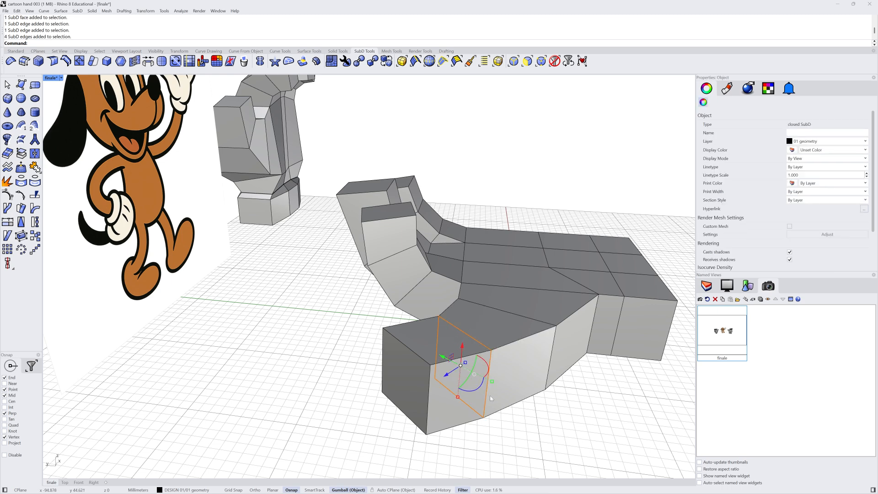
{"action": "left_click", "coordinate": [407, 379], "text": "shift"}
{"action": "right_click_drag", "start_coordinate": [411, 380], "coordinate": [406, 378]}
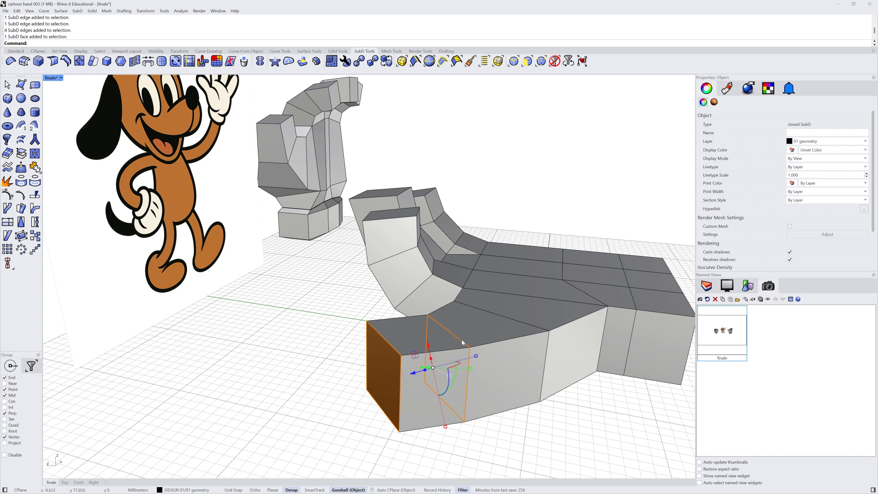
{"action": "right_click", "coordinate": [359, 489]}
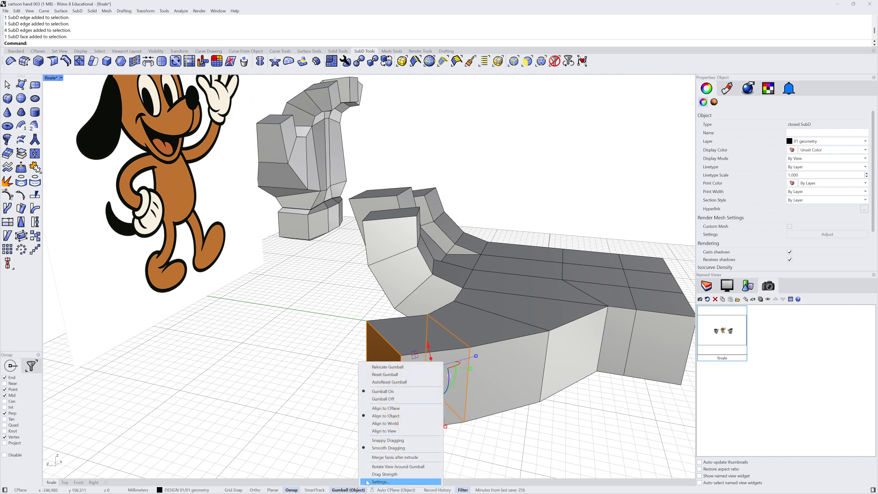
{"action": "left_click", "coordinate": [396, 412]}
{"action": "right_click_drag", "start_coordinate": [396, 412], "coordinate": [390, 403]}
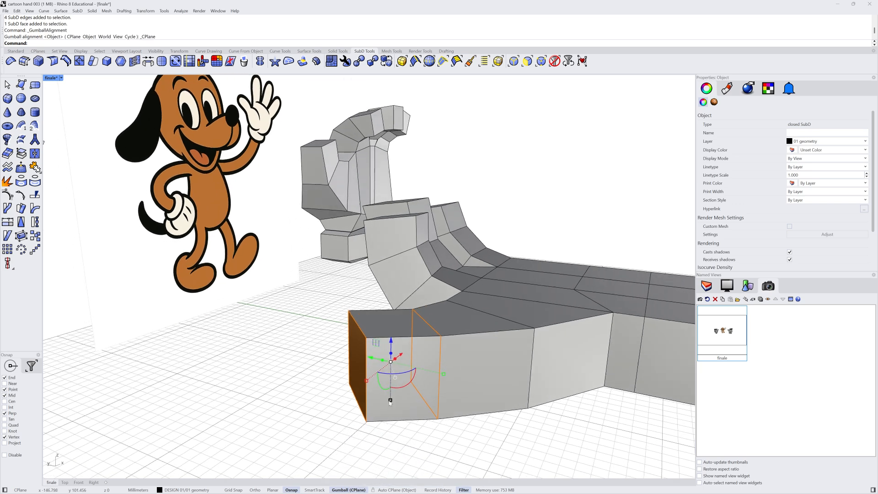
{"action": "mouse_move", "coordinate": [390, 346]}
{"action": "left_mouse_down"}
{"action": "mouse_move", "coordinate": [393, 328]}
{"action": "mouse_move", "coordinate": [391, 346]}
{"action": "left_mouse_up"}
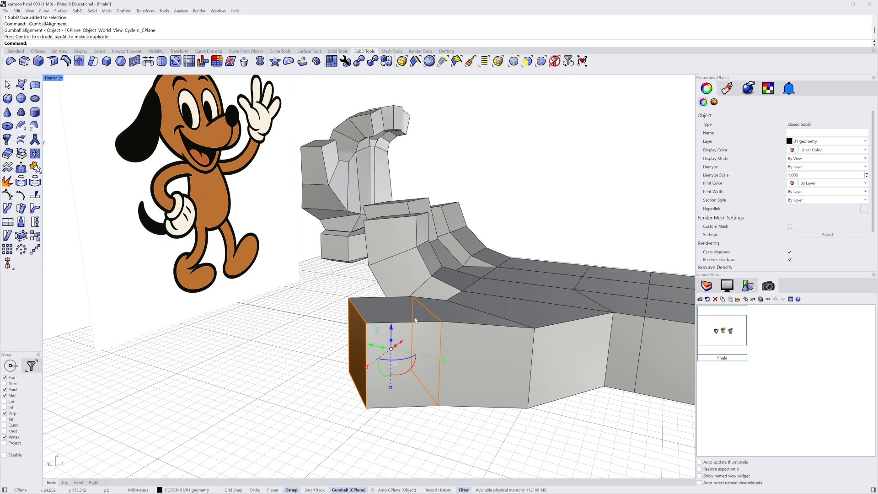
{"action": "left_click", "coordinate": [377, 449]}
- Raise the thumb's end face further, fine-tune it with the gumball, and check the hand in smooth display
{"action": "right_click_drag", "start_coordinate": [360, 405], "coordinate": [372, 399]}
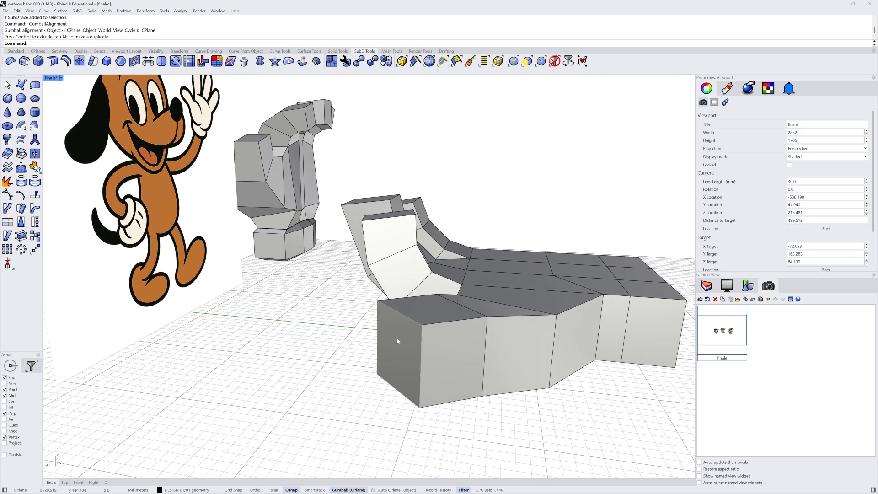
{"action": "left_click", "coordinate": [401, 343]}
{"action": "left_click_drag", "start_coordinate": [396, 331], "coordinate": [399, 315]}
{"action": "right_click_drag", "start_coordinate": [434, 410], "coordinate": [363, 353]}
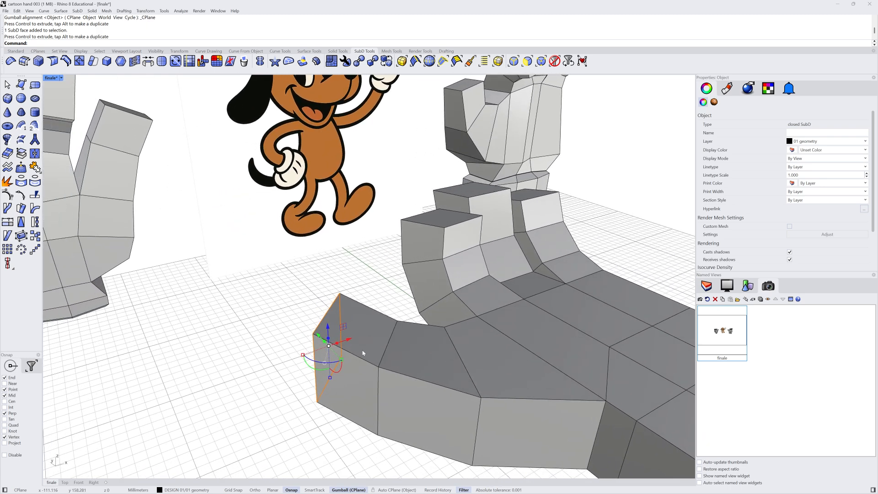
{"action": "left_click_drag", "start_coordinate": [340, 370], "coordinate": [340, 370]}
{"action": "key", "text": "Escape"}
{"action": "right_click_drag", "start_coordinate": [337, 378], "coordinate": [362, 365]}
{"action": "key", "text": "Tab"}
{"action": "scroll", "coordinate": [368, 340], "scroll_direction": "down", "scroll_amount": 5}
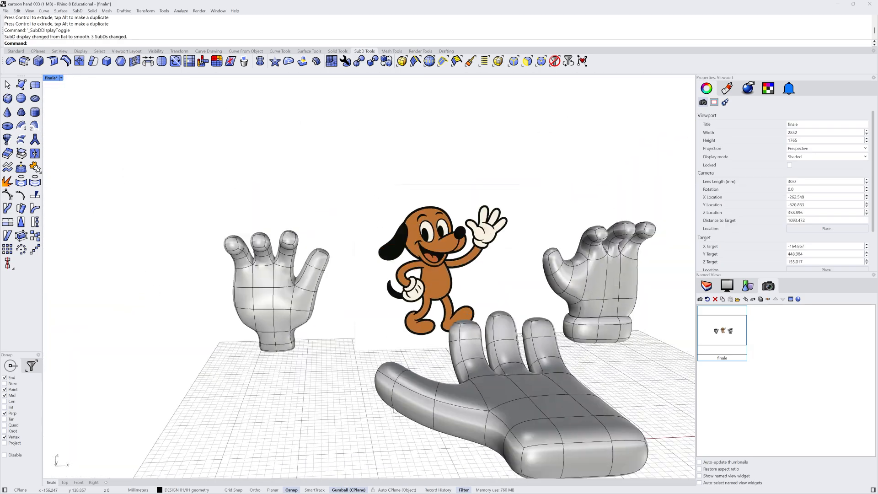
- Lower the edge loop between the thumb's base and second segment, then return the hand to flat display
{"action": "right_click_drag", "start_coordinate": [368, 327], "coordinate": [373, 342]}
{"action": "scroll", "coordinate": [375, 341], "scroll_direction": "up", "scroll_amount": 4}
{"action": "double_click", "coordinate": [356, 348]}
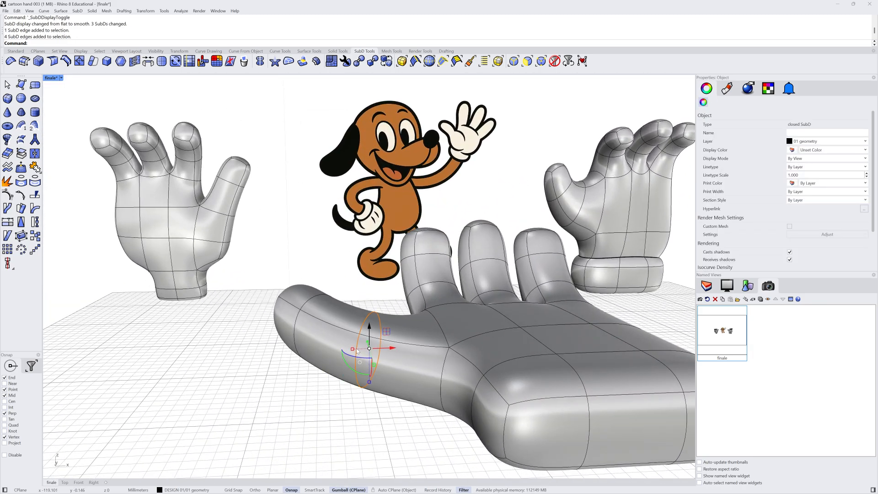
{"action": "left_click_drag", "start_coordinate": [369, 329], "coordinate": [369, 340]}
{"action": "scroll", "coordinate": [367, 372], "scroll_direction": "down", "scroll_amount": 2}
{"action": "scroll", "coordinate": [364, 384], "scroll_direction": "up", "scroll_amount": 4}
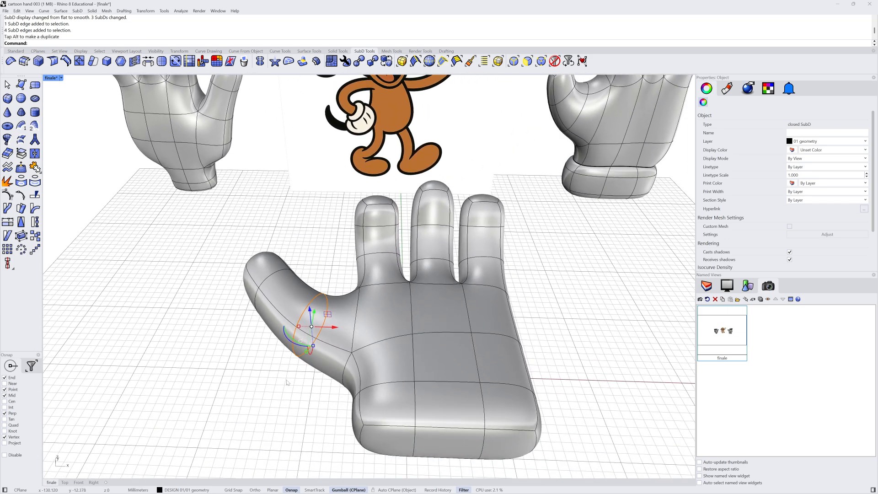
{"action": "key", "text": "Tab"}
{"action": "right_click_drag", "start_coordinate": [415, 368], "coordinate": [407, 279]}
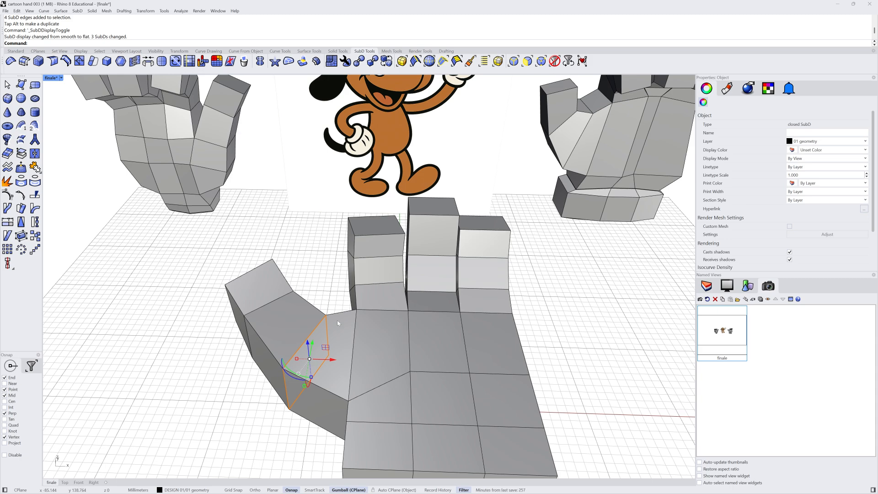
{"action": "key", "text": "Escape"}
- Raise the middle finger's end face together with its upper joint loop, then check the shape in smooth display
{"action": "right_click_drag", "start_coordinate": [504, 290], "coordinate": [474, 274]}
{"action": "scroll", "coordinate": [474, 275], "scroll_direction": "up", "scroll_amount": 3}
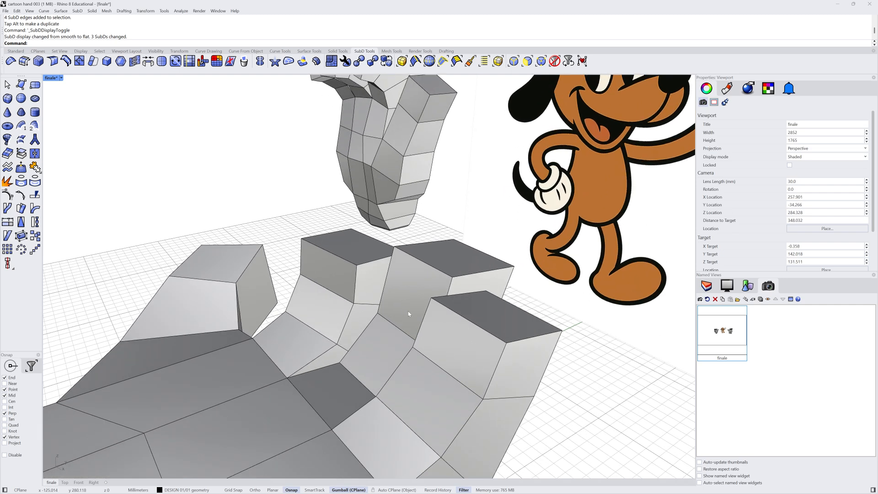
{"action": "double_click", "coordinate": [398, 328], "text": "ctrl+shift"}
{"action": "left_click", "coordinate": [453, 262], "text": "ctrl+shift"}
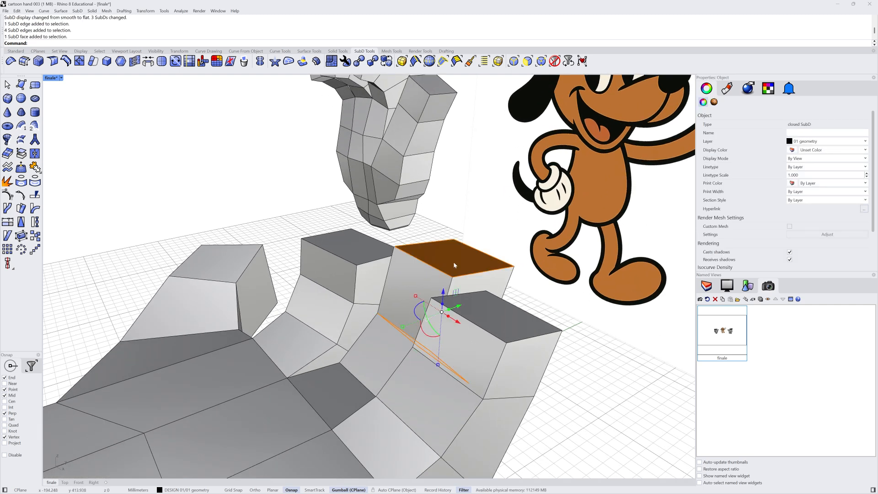
{"action": "right_click_drag", "start_coordinate": [442, 310], "coordinate": [438, 321], "text": "shift"}
{"action": "left_click_drag", "start_coordinate": [438, 303], "coordinate": [451, 302]}
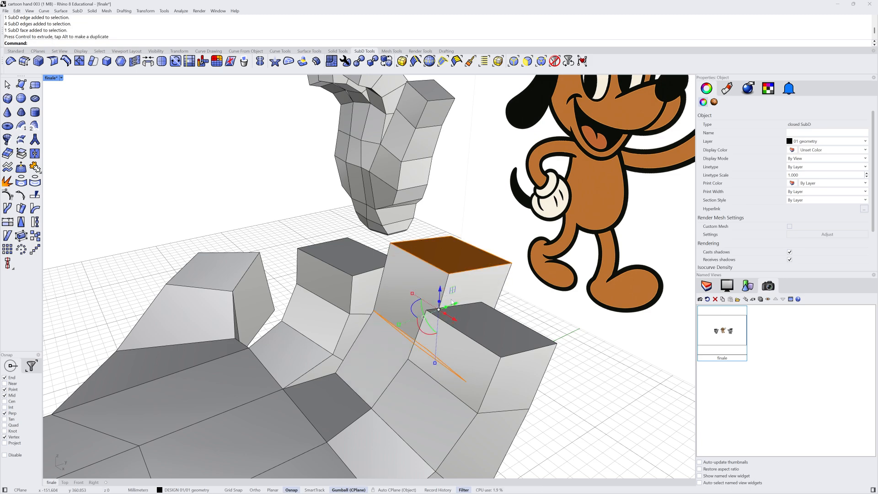
{"action": "left_click", "coordinate": [560, 396]}
{"action": "key", "text": "Tab"}
{"action": "right_click_drag", "start_coordinate": [512, 396], "coordinate": [408, 259]}
{"action": "key", "text": "Tab"}
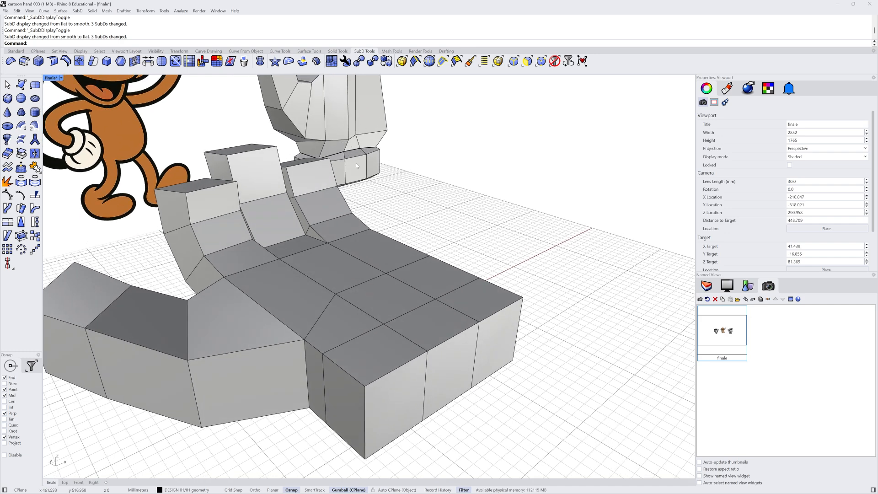
- Extrude the three end faces at the wrist side of the palm outward into a new segment
{"action": "right_click_drag", "start_coordinate": [374, 197], "coordinate": [434, 303]}
{"action": "scroll", "coordinate": [439, 308], "scroll_direction": "up", "scroll_amount": 5}
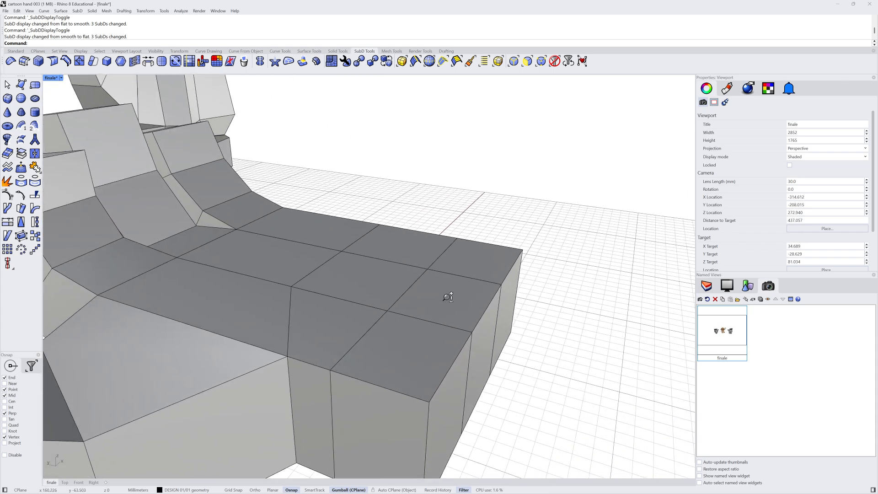
{"action": "left_click", "coordinate": [468, 331], "text": "ctrl+shift"}
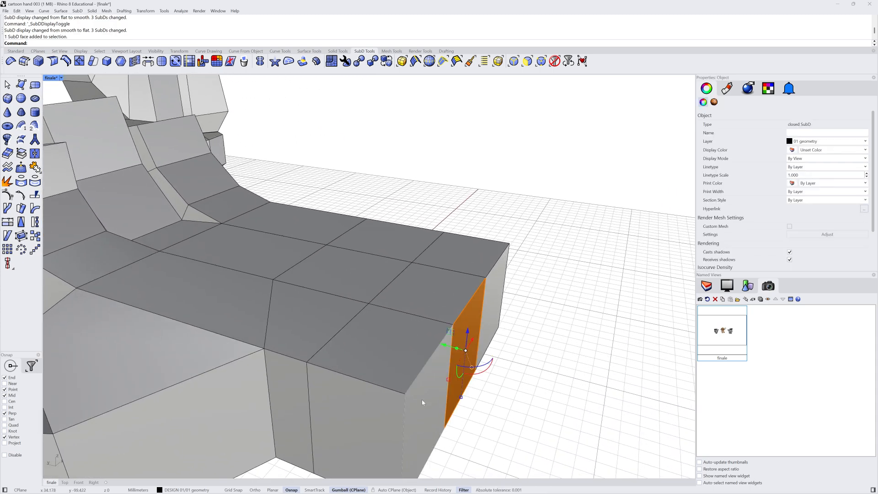
{"action": "left_click", "coordinate": [421, 399], "text": "ctrl+shift"}
{"action": "left_click", "coordinate": [489, 307], "text": "ctrl+shift"}
{"action": "right_click_drag", "start_coordinate": [496, 309], "coordinate": [514, 301]}
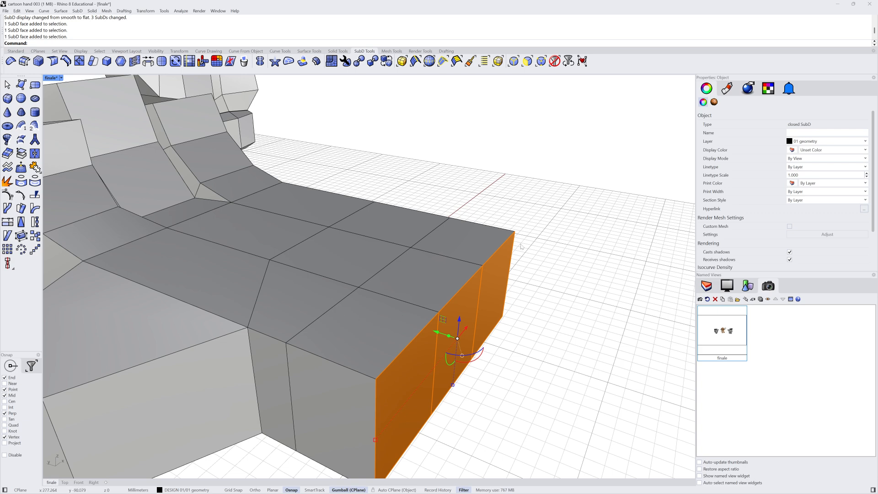
{"action": "right_click_drag", "start_coordinate": [515, 265], "coordinate": [425, 191], "text": "shift"}
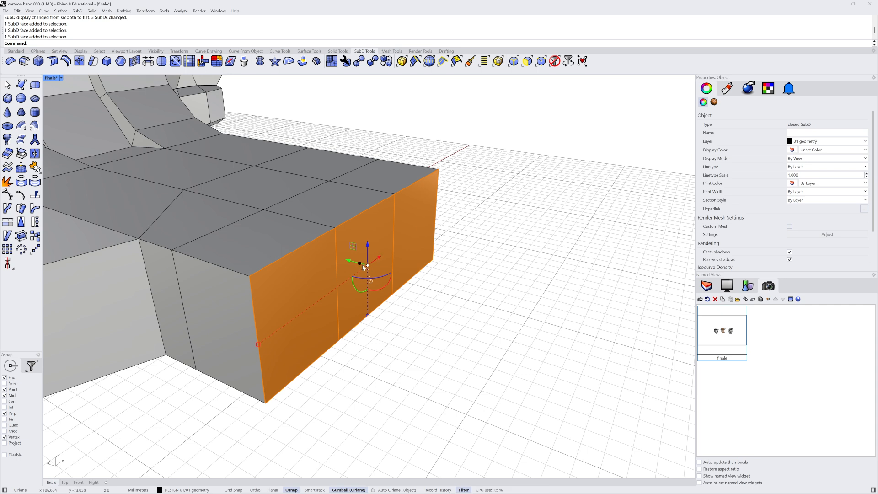
{"action": "left_click_drag", "start_coordinate": [360, 263], "coordinate": [438, 289]}
- Extrude the wrist's end faces again as a shorter segment and check the result in smooth display
{"action": "right_click_drag", "start_coordinate": [446, 301], "coordinate": [423, 288], "text": "shift"}
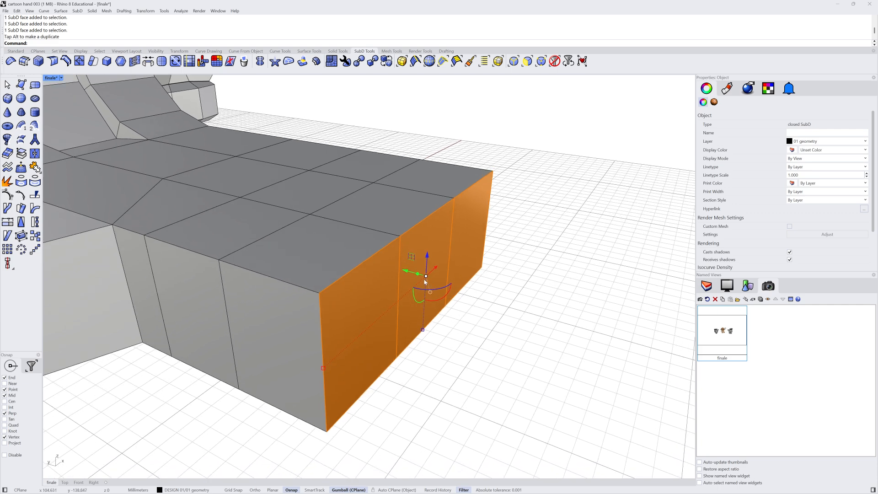
{"action": "left_click_drag", "start_coordinate": [418, 275], "coordinate": [456, 292]}
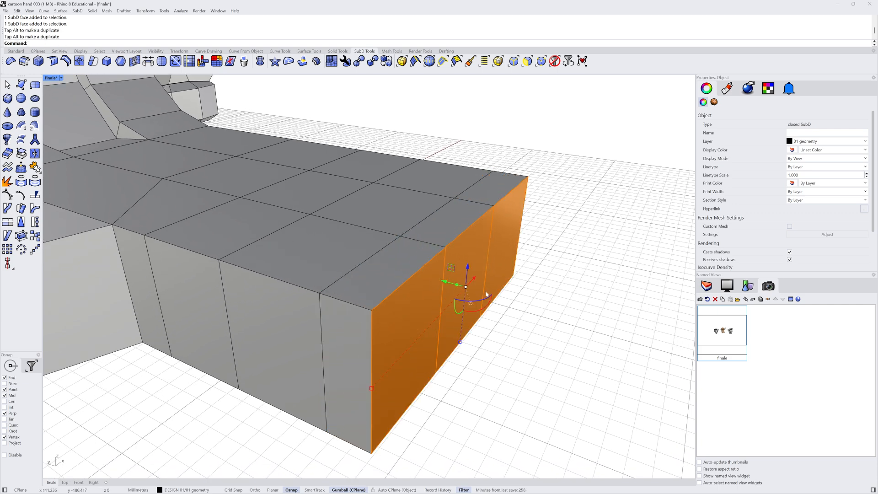
{"action": "left_click", "coordinate": [509, 299]}
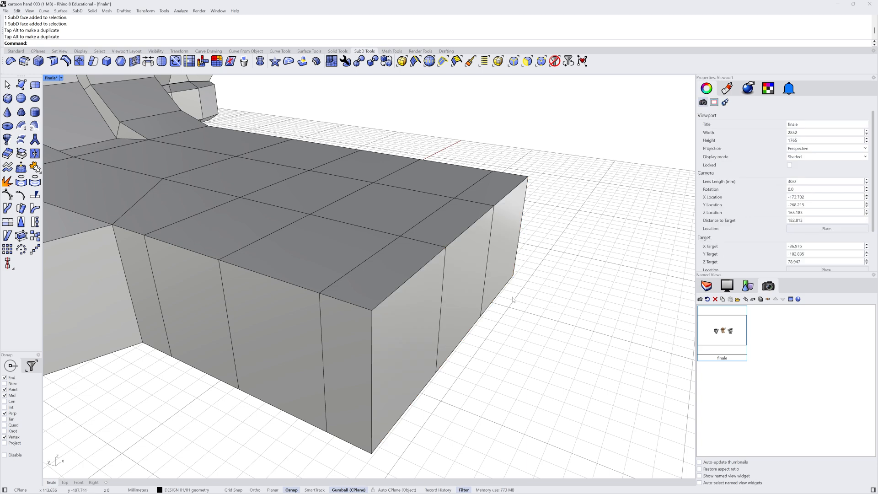
{"action": "key", "text": "Tab"}
{"action": "key", "text": "Tab"}
- Scale up the ring of faces just before the wrist's short end segment in height and width, then check it in smooth display
{"action": "right_click_drag", "start_coordinate": [490, 288], "coordinate": [415, 268]}
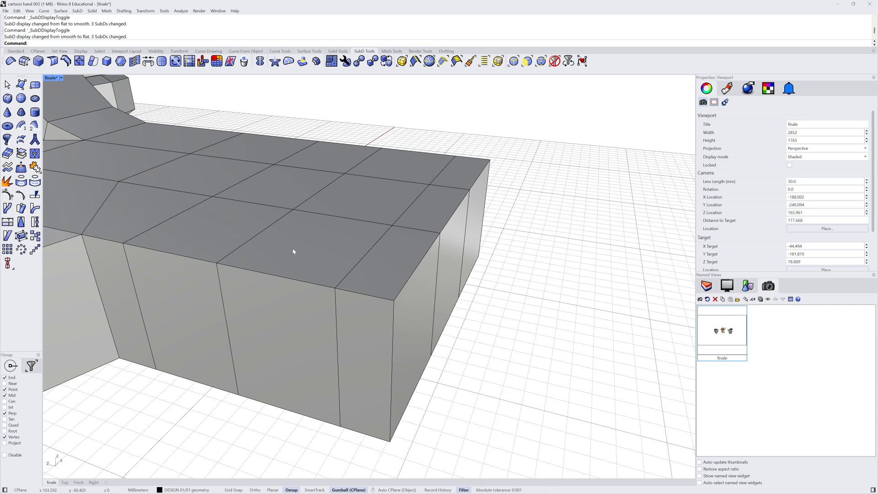
{"action": "left_click", "coordinate": [362, 200], "text": "ctrl+shift"}
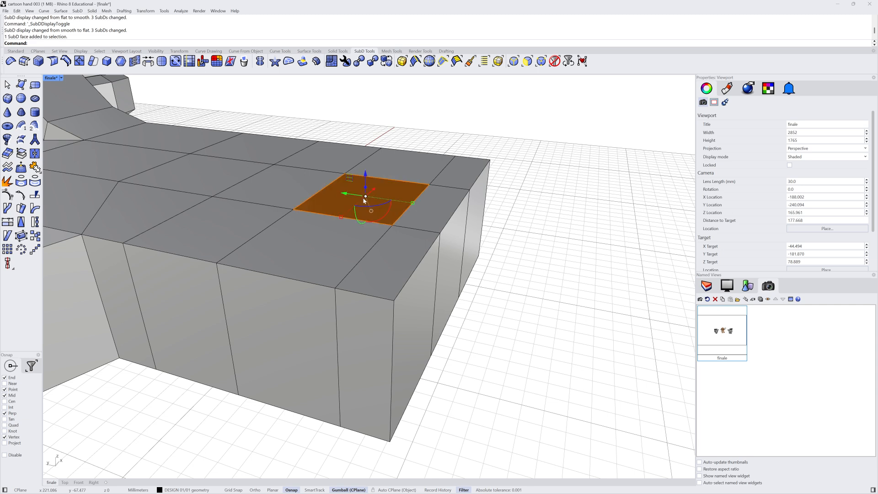
{"action": "double_click", "coordinate": [327, 244], "text": "ctrl+shift"}
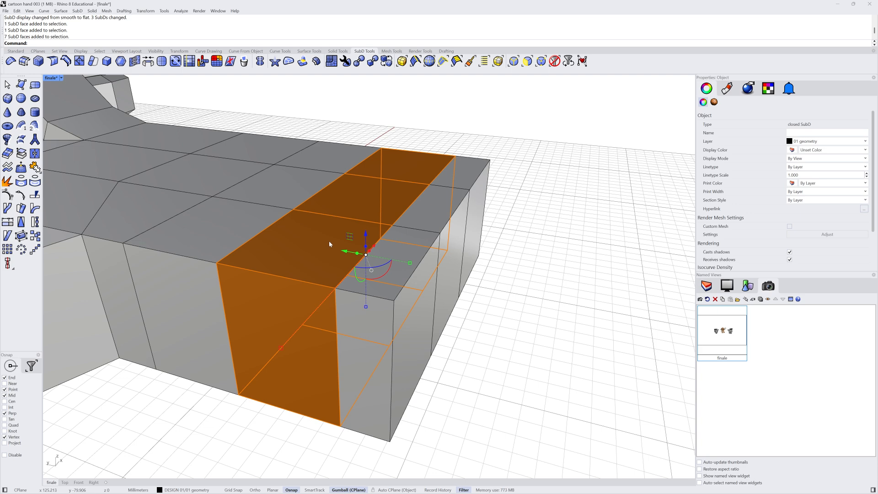
{"action": "right_click_drag", "start_coordinate": [328, 240], "coordinate": [339, 316]}
{"action": "left_click_drag", "start_coordinate": [373, 355], "coordinate": [372, 367]}
{"action": "right_click_drag", "start_coordinate": [373, 367], "coordinate": [413, 403]}
{"action": "scroll", "coordinate": [392, 285], "scroll_direction": "down", "scroll_amount": 3}
{"action": "left_click_drag", "start_coordinate": [378, 285], "coordinate": [366, 285]}
{"action": "mouse_move", "coordinate": [369, 288]}
{"action": "right_mouse_down", "text": "shift"}
{"action": "mouse_move", "coordinate": [374, 275]}
{"action": "mouse_move", "coordinate": [353, 285]}
{"action": "mouse_move", "coordinate": [380, 280]}
{"action": "right_mouse_up", "text": "shift"}
{"action": "left_click", "coordinate": [583, 266]}
{"action": "key", "text": "Tab"}
{"action": "right_click_drag", "start_coordinate": [583, 266], "coordinate": [381, 258]}
{"action": "key", "text": "Tab"}
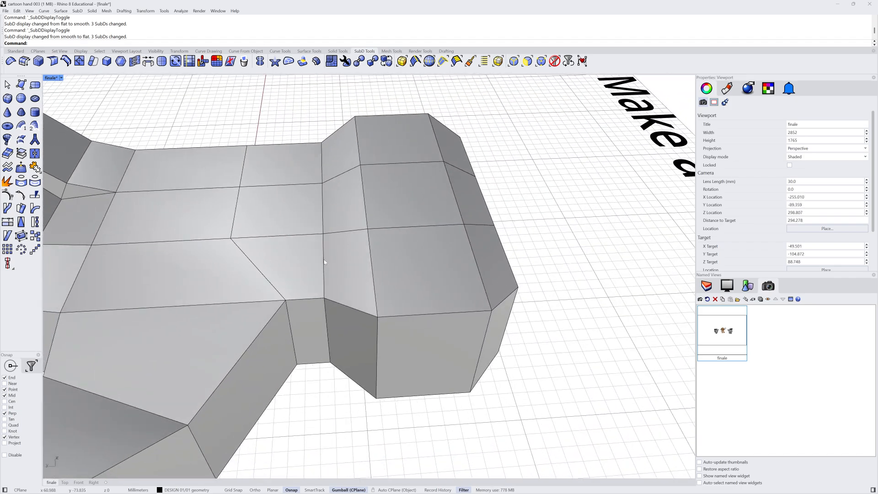
- Move the edge loop on the palm side of the widened cuff closer to the cuff and inspect it in smooth display
{"action": "double_click", "coordinate": [324, 261]}
{"action": "right_click_drag", "start_coordinate": [323, 260], "coordinate": [318, 250]}
{"action": "left_click_drag", "start_coordinate": [324, 255], "coordinate": [343, 257]}
{"action": "left_click", "coordinate": [552, 292]}
{"action": "right_click_drag", "start_coordinate": [552, 292], "coordinate": [496, 286]}
{"action": "right_click_drag", "start_coordinate": [493, 299], "coordinate": [450, 228]}
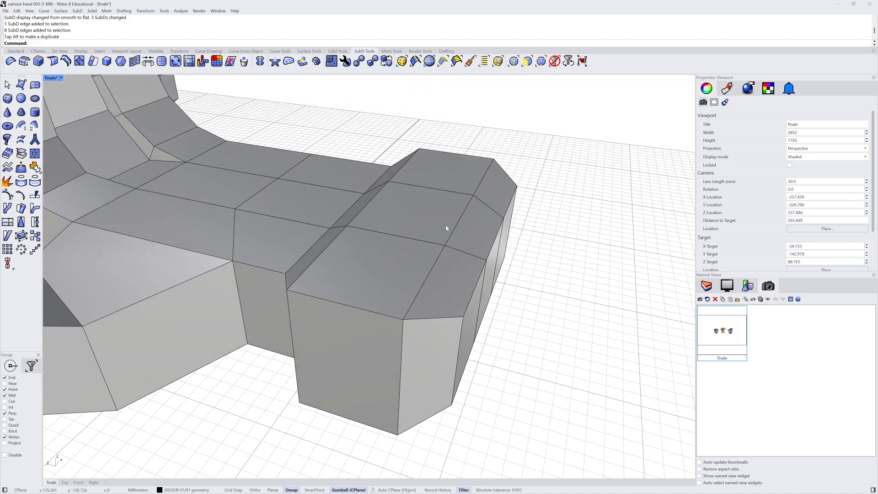
{"action": "scroll", "coordinate": [451, 245], "scroll_direction": "down", "scroll_amount": 3}
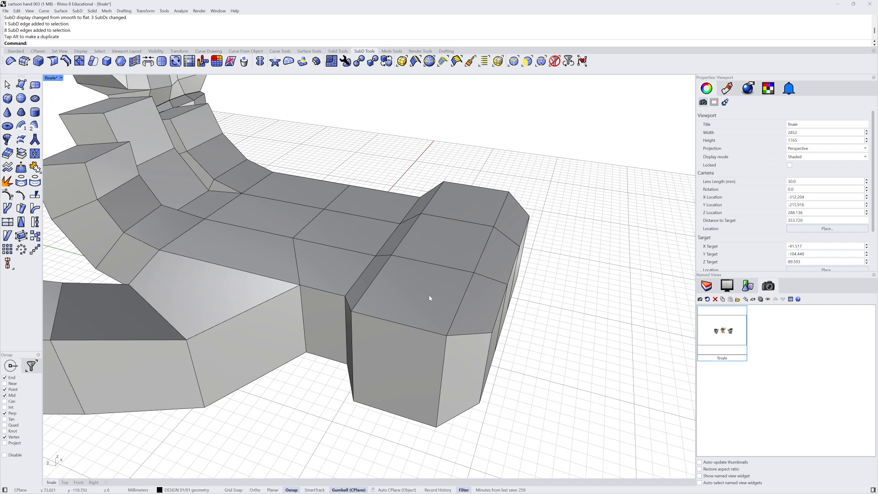
{"action": "key", "text": "Tab"}
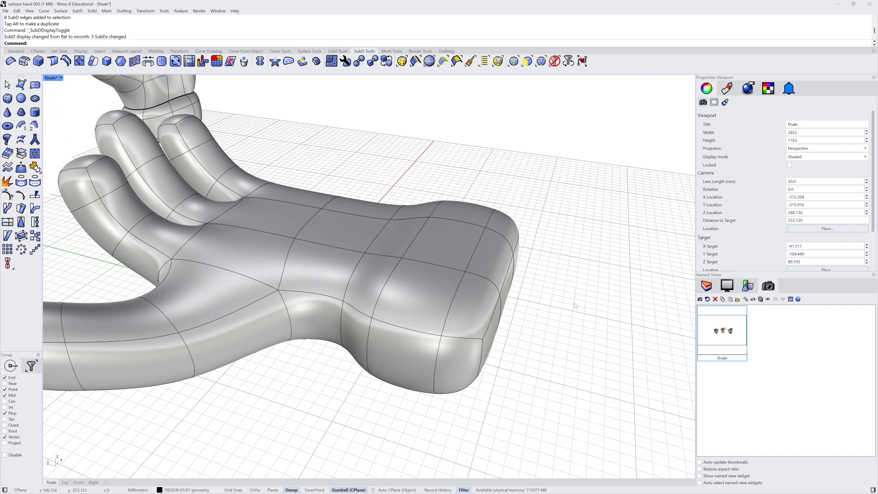
{"action": "right_click_drag", "start_coordinate": [300, 89], "coordinate": [341, 147]}
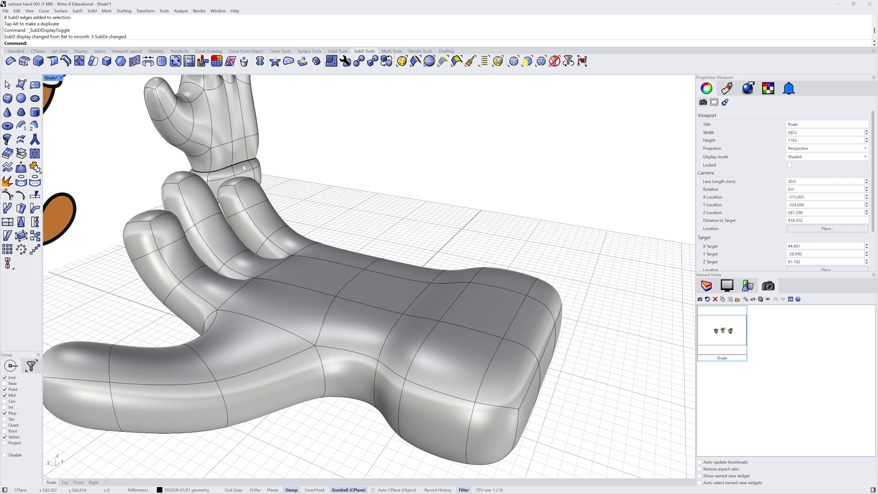
{"action": "right_click_drag", "start_coordinate": [648, 251], "coordinate": [649, 247]}
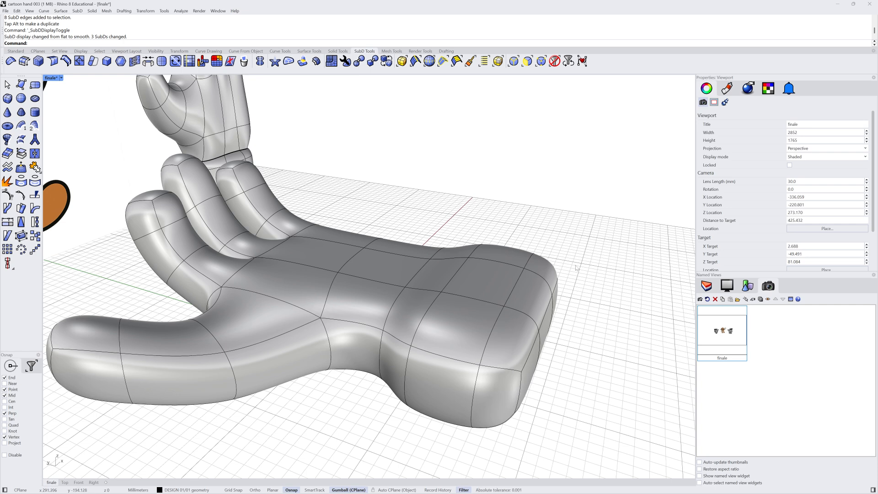
{"action": "right_click_drag", "start_coordinate": [583, 273], "coordinate": [590, 275]}
{"action": "scroll", "coordinate": [589, 275], "scroll_direction": "up", "scroll_amount": 1}
- Crease the edge loop where the wrist meets the cuff, comparing the smooth and flat displays
{"action": "key", "text": "Tab"}
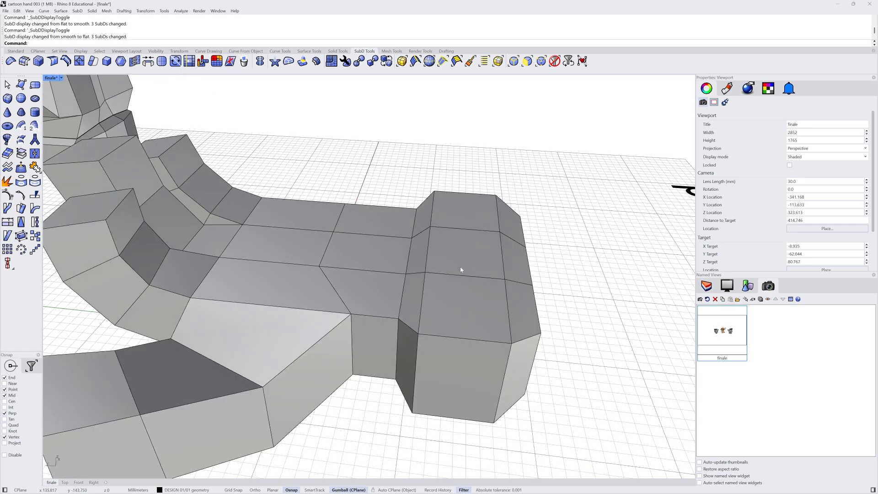
{"action": "right_click_drag", "start_coordinate": [461, 270], "coordinate": [382, 290]}
{"action": "double_click", "coordinate": [404, 297]}
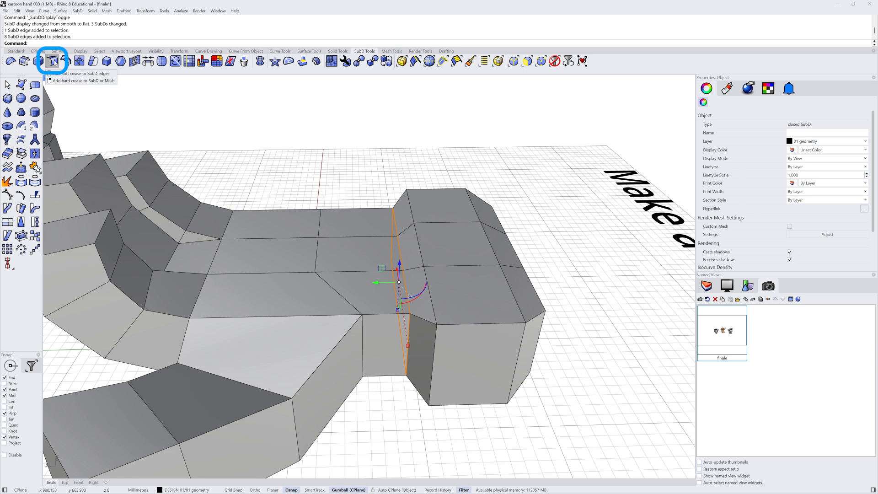
{"action": "left_click", "coordinate": [54, 62]}
{"action": "left_click", "coordinate": [452, 175]}
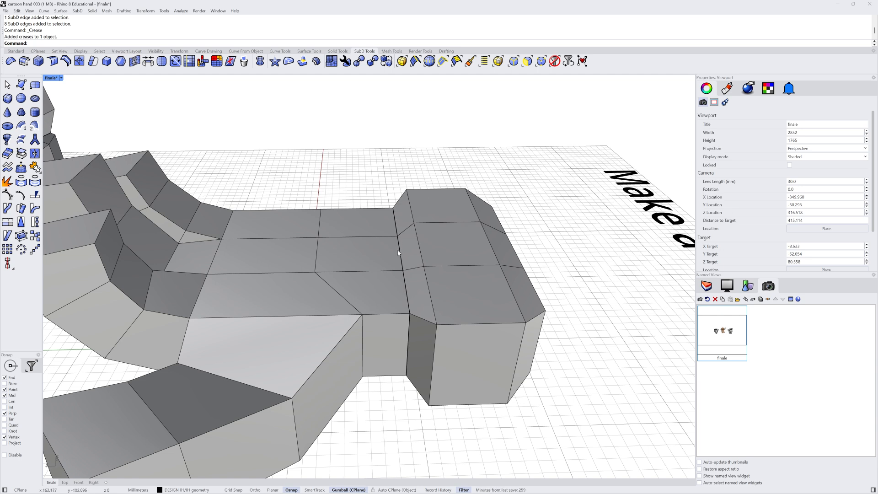
{"action": "key", "text": "Tab"}
{"action": "right_click_drag", "start_coordinate": [413, 256], "coordinate": [443, 276]}
{"action": "key", "text": "Tab"}
{"action": "key", "text": "Tab"}
{"action": "key", "text": "Tab"}
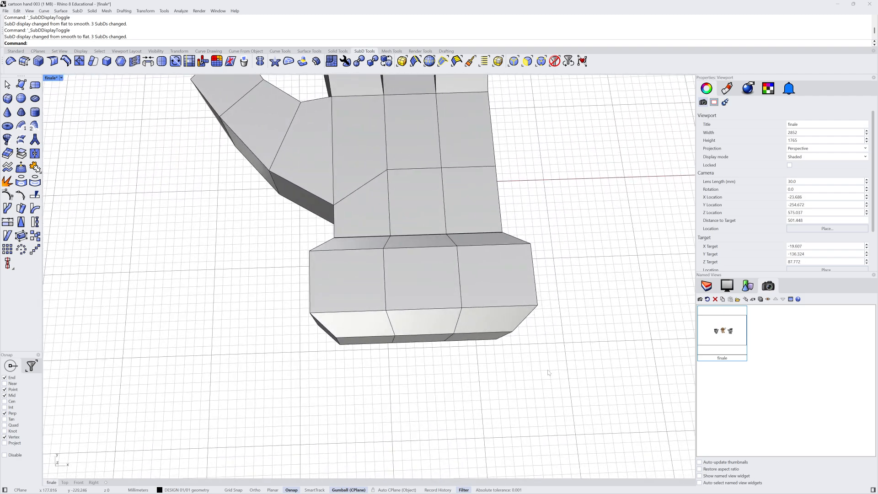
- Select all of the cuff's faces, edges and vertices, scale them shorter along the arm direction and move them closer to the palm
{"action": "right_click_drag", "start_coordinate": [551, 351], "coordinate": [555, 368]}
{"action": "left_click_drag", "start_coordinate": [553, 367], "coordinate": [288, 284]}
{"action": "right_click_drag", "start_coordinate": [297, 308], "coordinate": [387, 253]}
{"action": "right_click_drag", "start_coordinate": [386, 252], "coordinate": [375, 247], "text": "shift"}
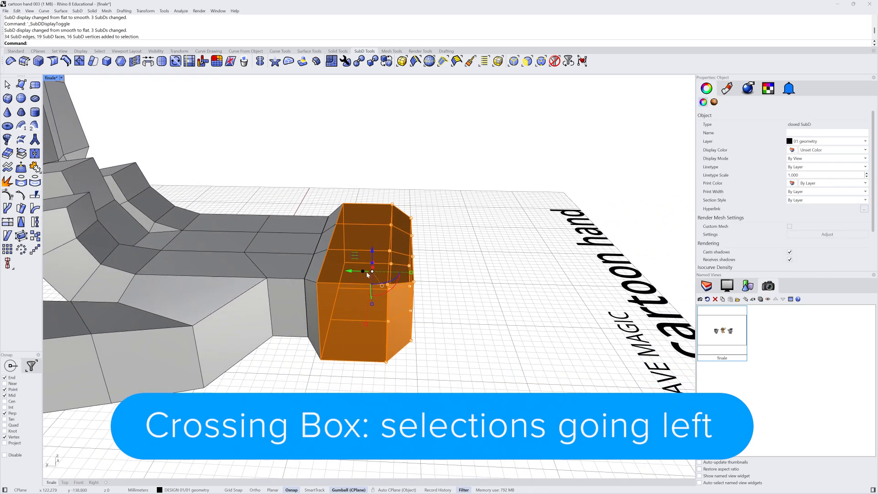
{"action": "left_click_drag", "start_coordinate": [411, 273], "coordinate": [399, 273]}
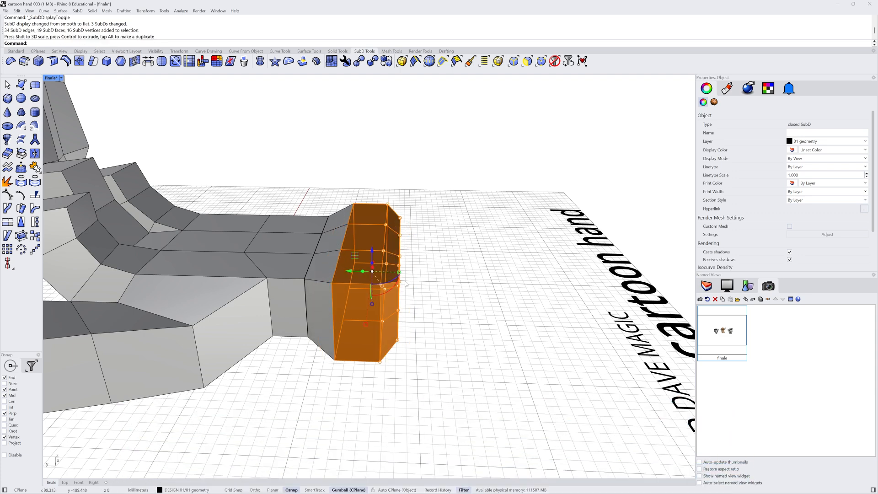
{"action": "left_click_drag", "start_coordinate": [354, 272], "coordinate": [342, 271]}
{"action": "left_click", "coordinate": [410, 292]}
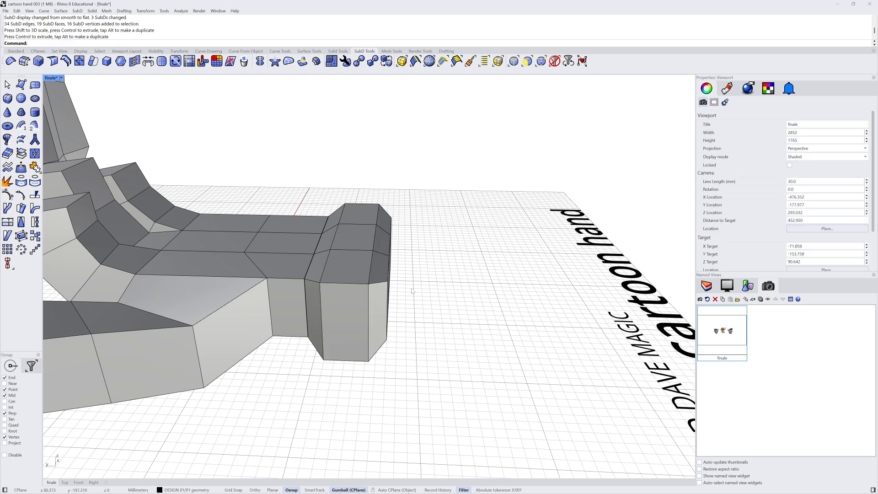
- Examine the creased cuff and the whole hand in smooth display from several angles
{"action": "key", "text": "Tab"}
{"action": "scroll", "coordinate": [412, 290], "scroll_direction": "down", "scroll_amount": 5}
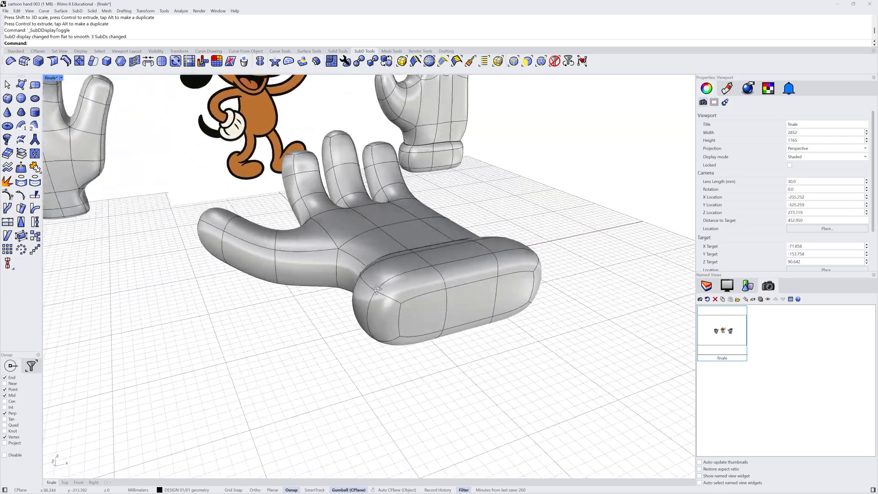
{"action": "scroll", "coordinate": [452, 324], "scroll_direction": "up", "scroll_amount": 5}
{"action": "right_click_drag", "start_coordinate": [451, 324], "coordinate": [489, 265]}
{"action": "scroll", "coordinate": [476, 317], "scroll_direction": "up", "scroll_amount": 3}
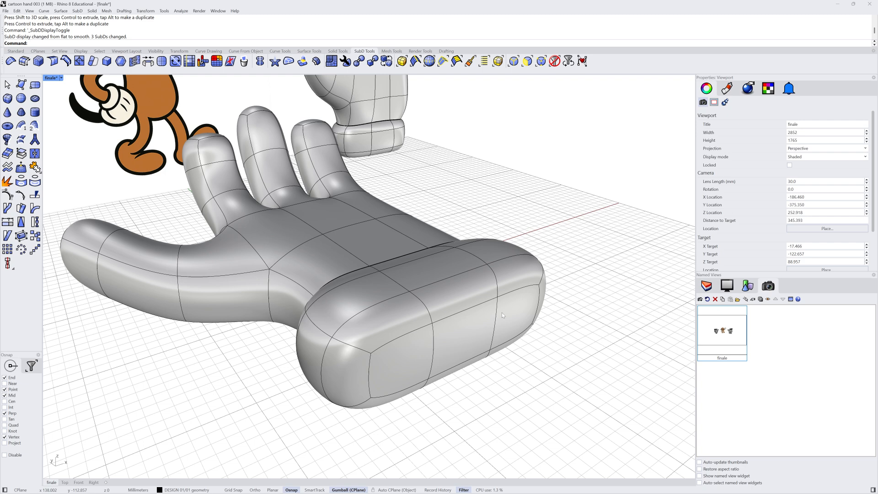
{"action": "right_click_drag", "start_coordinate": [502, 315], "coordinate": [463, 322]}
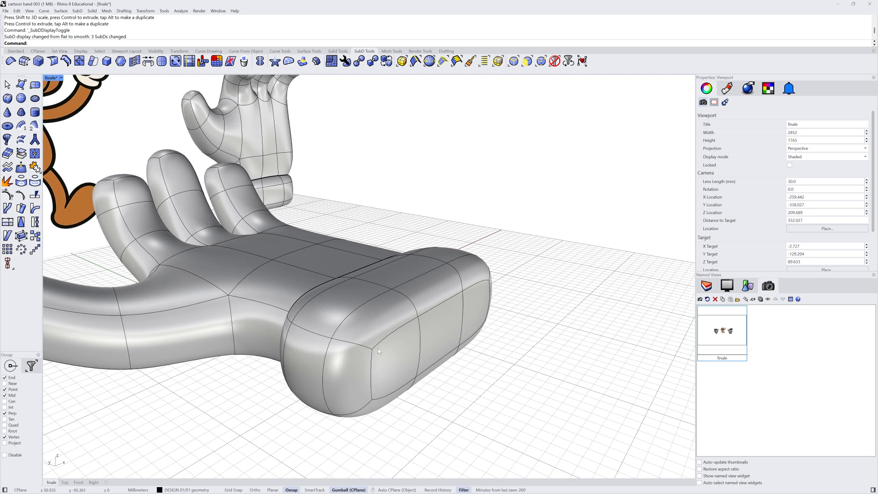
{"action": "right_click_drag", "start_coordinate": [454, 340], "coordinate": [401, 314], "text": "shift"}
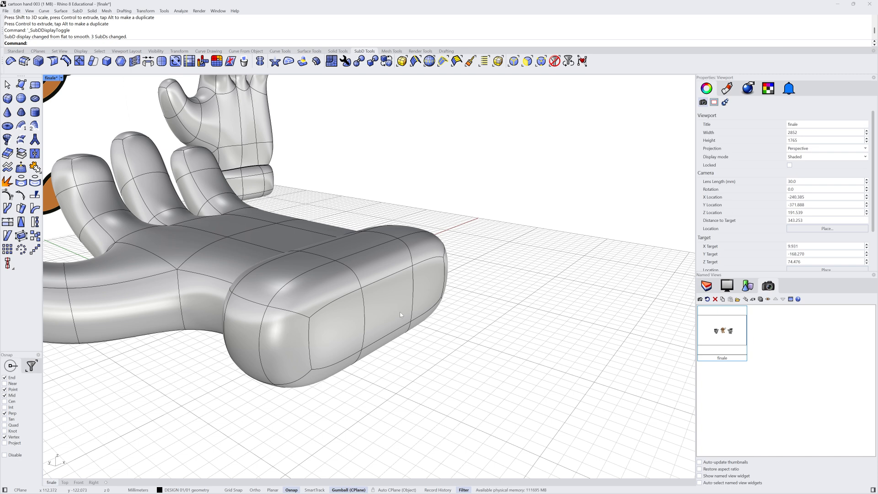
{"action": "scroll", "coordinate": [405, 312], "scroll_direction": "down", "scroll_amount": 4}
{"action": "right_click_drag", "start_coordinate": [405, 312], "coordinate": [473, 377], "text": "shift"}
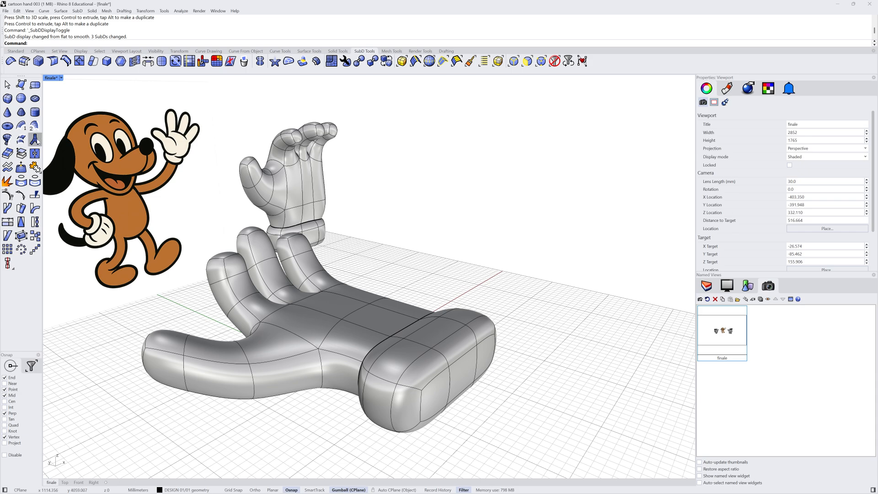
{"action": "scroll", "coordinate": [513, 293], "scroll_direction": "down", "scroll_amount": 4}
{"action": "right_click_drag", "start_coordinate": [513, 293], "coordinate": [571, 284]}
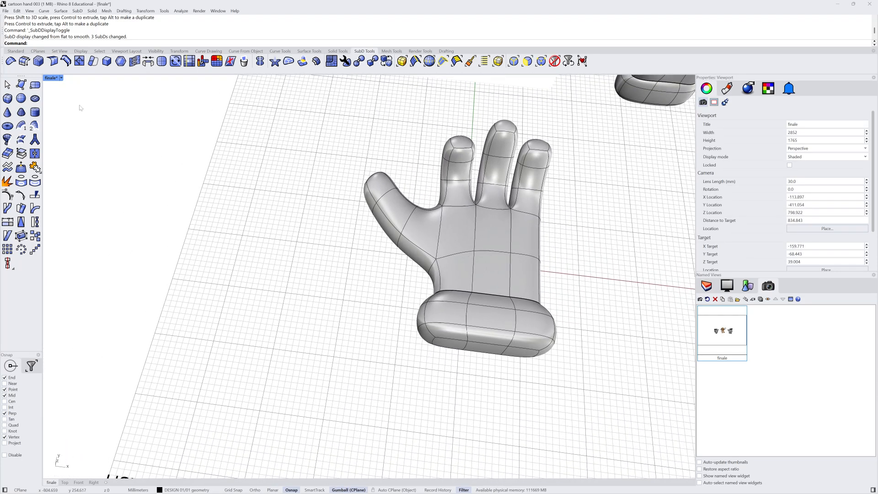
- Draw an open degree 3 control point curve with four points, arcing from beside the hand to below the cuff
{"action": "left_click", "coordinate": [15, 51]}
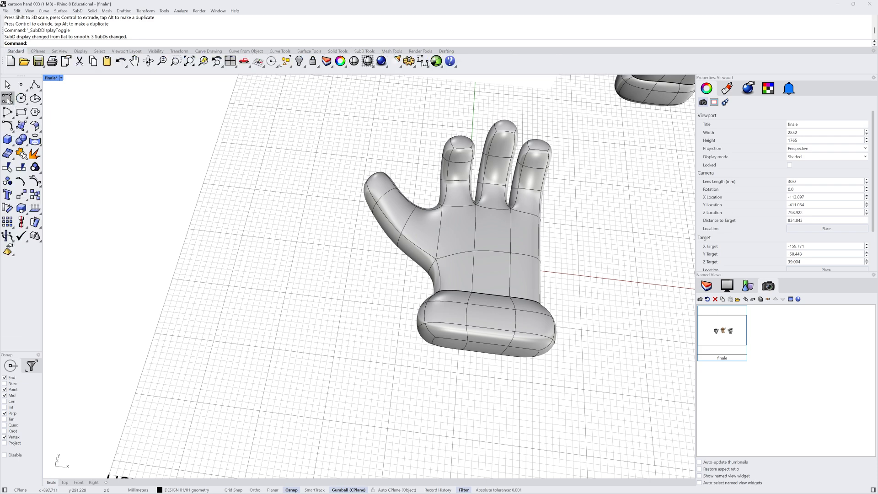
{"action": "left_click", "coordinate": [8, 99]}
{"action": "right_click_drag", "start_coordinate": [271, 276], "coordinate": [340, 269]}
{"action": "right_click_drag", "start_coordinate": [597, 264], "coordinate": [448, 198], "text": "shift"}
{"action": "left_click", "coordinate": [467, 169]}
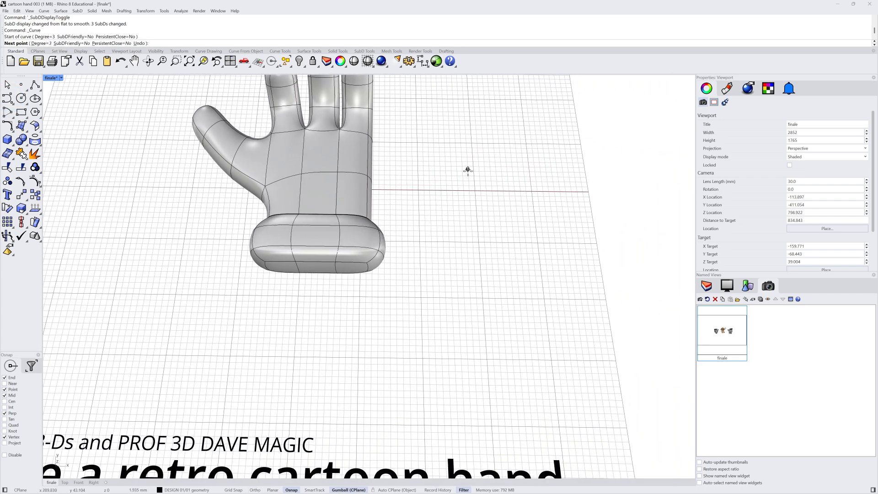
{"action": "left_click", "coordinate": [473, 257]}
{"action": "left_click", "coordinate": [430, 320]}
{"action": "left_click", "coordinate": [329, 372]}
{"action": "right_click_drag", "start_coordinate": [331, 372], "coordinate": [359, 347]}
{"action": "right_click", "coordinate": [360, 345]}
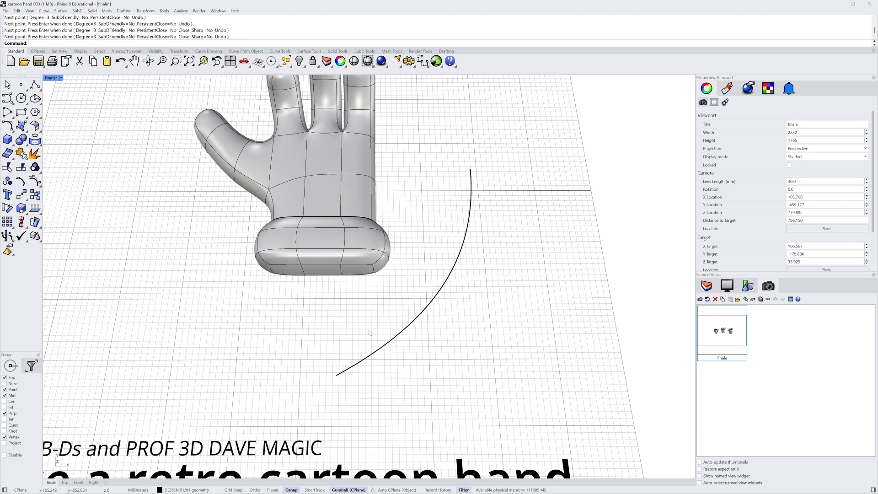
- Move the curve sideways to the hand, shift it away from the fingers and raise it to the cuff's height
{"action": "scroll", "coordinate": [421, 298], "scroll_direction": "down", "scroll_amount": 3}
{"action": "scroll", "coordinate": [415, 297], "scroll_direction": "up", "scroll_amount": 3}
{"action": "left_click", "coordinate": [459, 300]}
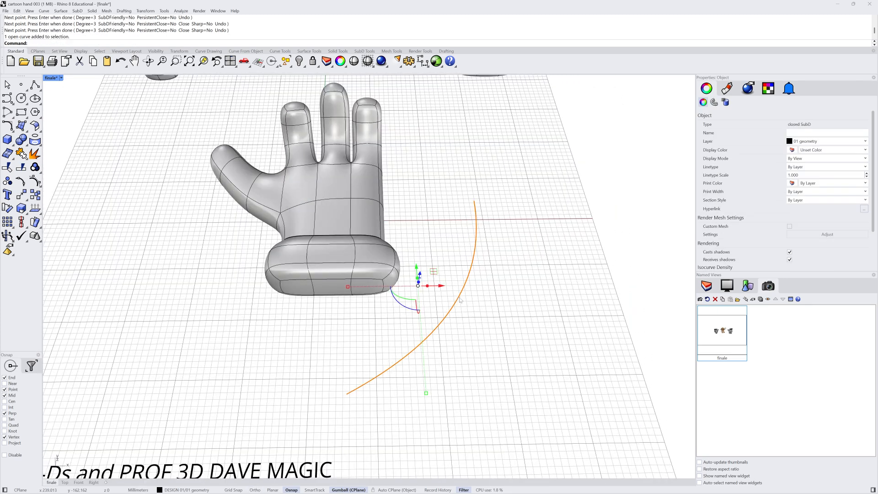
{"action": "left_click_drag", "start_coordinate": [440, 285], "coordinate": [292, 282]}
{"action": "key", "text": "alt"}
{"action": "right_click_drag", "start_coordinate": [329, 287], "coordinate": [353, 245], "text": "shift"}
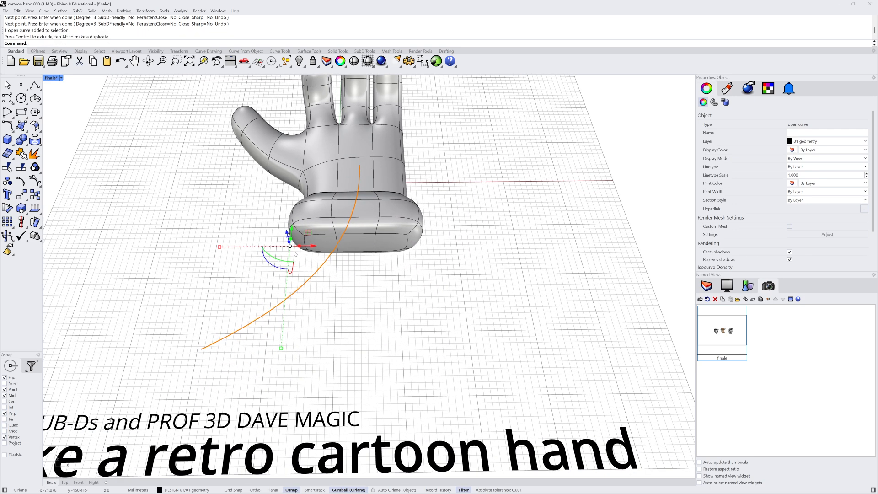
{"action": "left_click_drag", "start_coordinate": [291, 228], "coordinate": [290, 250]}
{"action": "right_click_drag", "start_coordinate": [399, 286], "coordinate": [443, 251]}
{"action": "right_click_drag", "start_coordinate": [369, 344], "coordinate": [341, 322]}
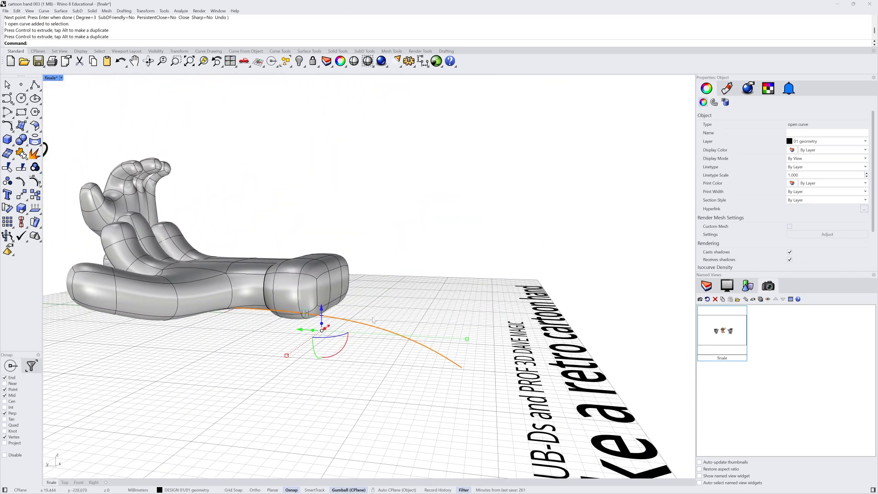
{"action": "left_click_drag", "start_coordinate": [321, 313], "coordinate": [322, 277]}
- Scale the curve down uniformly and reposition it so that one end sits at the middle of the cuff's end
{"action": "right_click_drag", "start_coordinate": [416, 260], "coordinate": [304, 309]}
{"action": "left_click_drag", "start_coordinate": [202, 251], "coordinate": [232, 256], "text": "shift"}
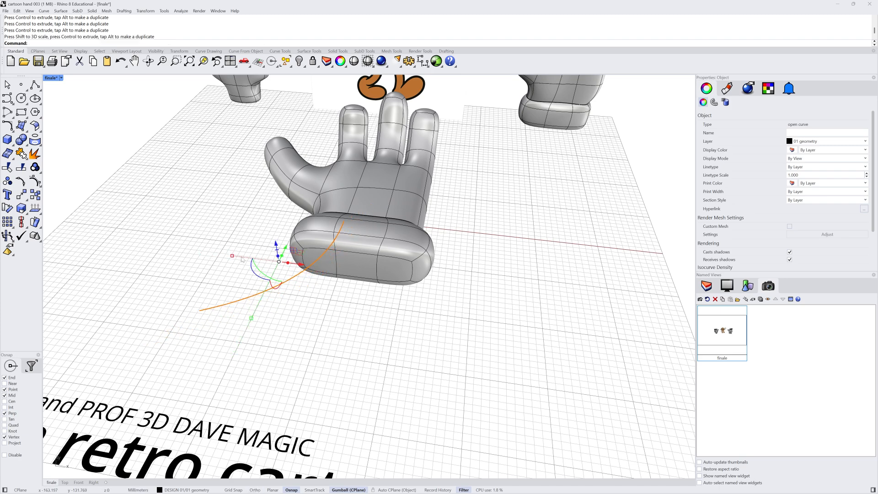
{"action": "left_click_drag", "start_coordinate": [300, 265], "coordinate": [335, 268]}
{"action": "right_click_drag", "start_coordinate": [409, 287], "coordinate": [418, 268]}
{"action": "right_click_drag", "start_coordinate": [299, 272], "coordinate": [325, 259]}
{"action": "scroll", "coordinate": [329, 253], "scroll_direction": "up", "scroll_amount": 3}
{"action": "left_click_drag", "start_coordinate": [331, 231], "coordinate": [318, 285]}
{"action": "left_click", "coordinate": [452, 333]}
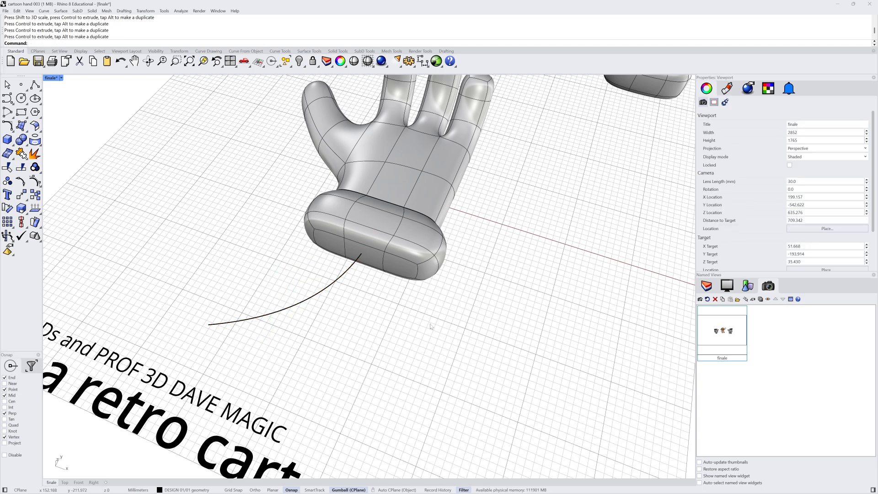
- Convert the arm curve into a SubD-friendly curve
{"action": "right_click_drag", "start_coordinate": [430, 326], "coordinate": [374, 329]}
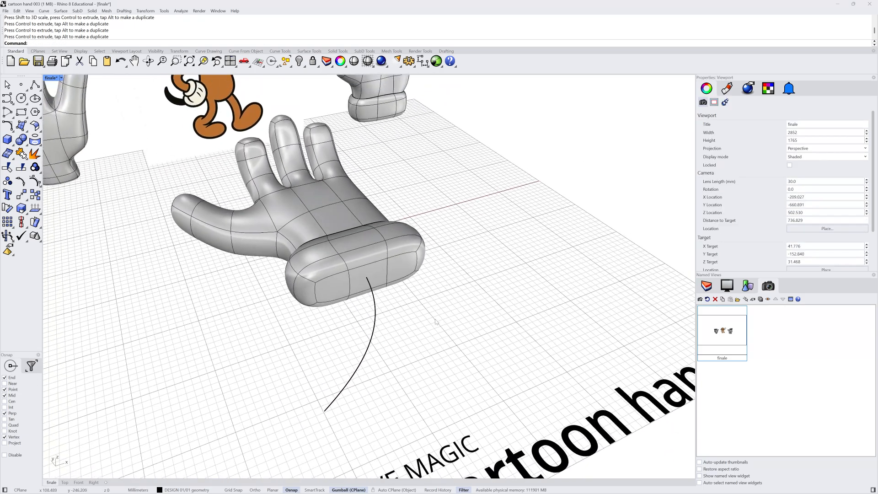
{"action": "left_click", "coordinate": [374, 328]}
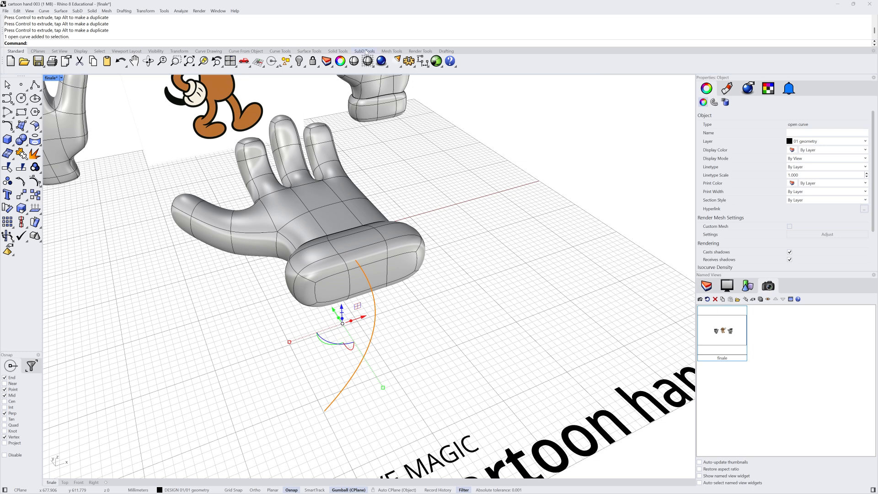
{"action": "left_click", "coordinate": [364, 51]}
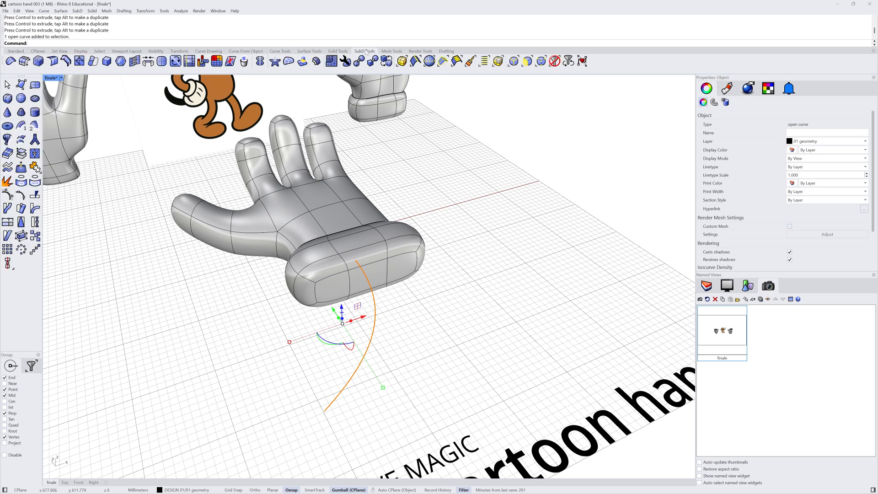
{"action": "left_click", "coordinate": [582, 62]}
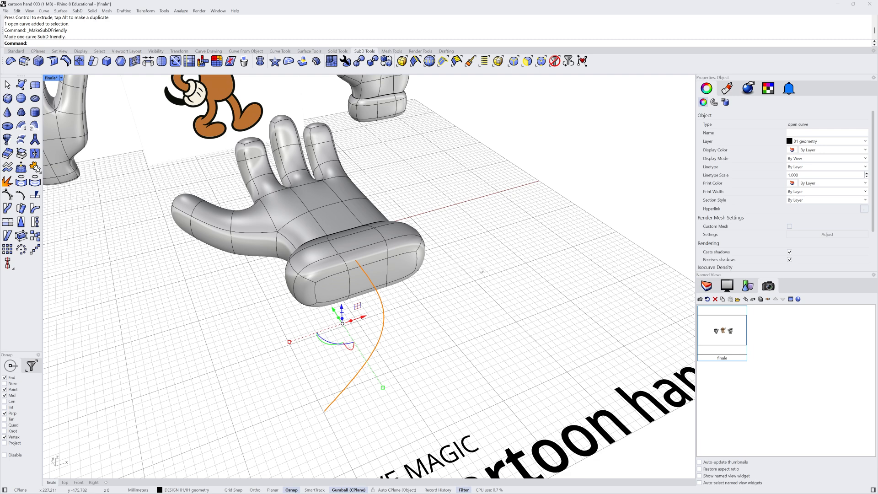
{"action": "right_click_drag", "start_coordinate": [444, 294], "coordinate": [493, 263], "text": "shift"}
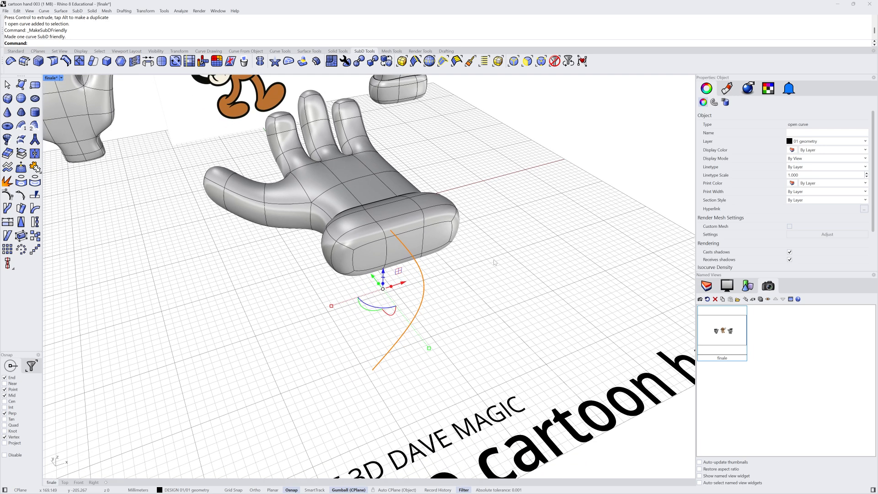
- Show the arm curve's control points, reposition its middle point to reshape the bend, and hide the points again
{"action": "key", "text": "F10"}
{"action": "right_click_drag", "start_coordinate": [469, 306], "coordinate": [419, 337]}
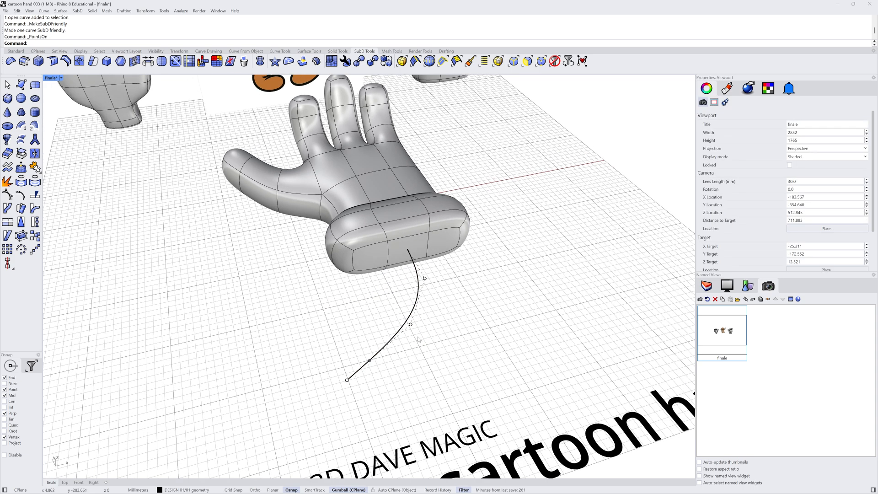
{"action": "left_click", "coordinate": [411, 325]}
{"action": "left_click_drag", "start_coordinate": [420, 309], "coordinate": [417, 325]}
{"action": "left_click", "coordinate": [425, 279]}
{"action": "key", "text": "Escape"}
{"action": "key", "text": "Escape"}
{"action": "right_click_drag", "start_coordinate": [445, 297], "coordinate": [459, 284], "text": "shift"}
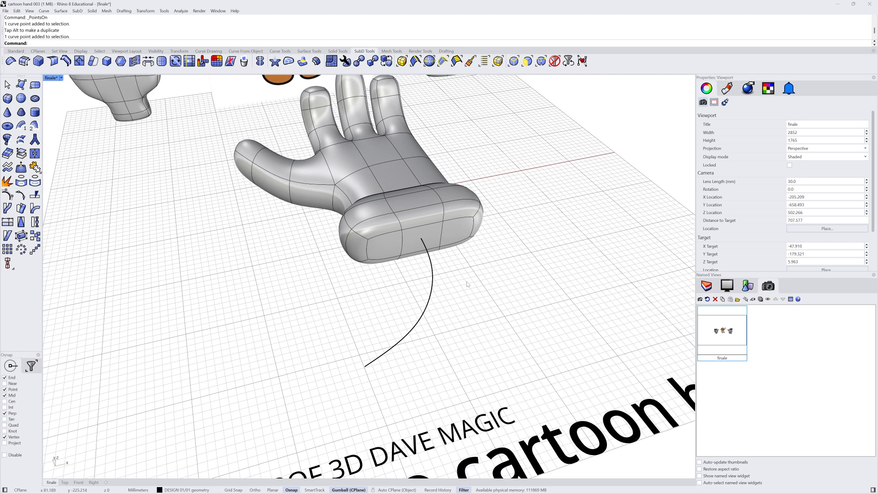
- Start a MultiPipe along the arm curve, try 1 strut and settle on 0 struts
{"action": "left_click", "coordinate": [432, 286]}
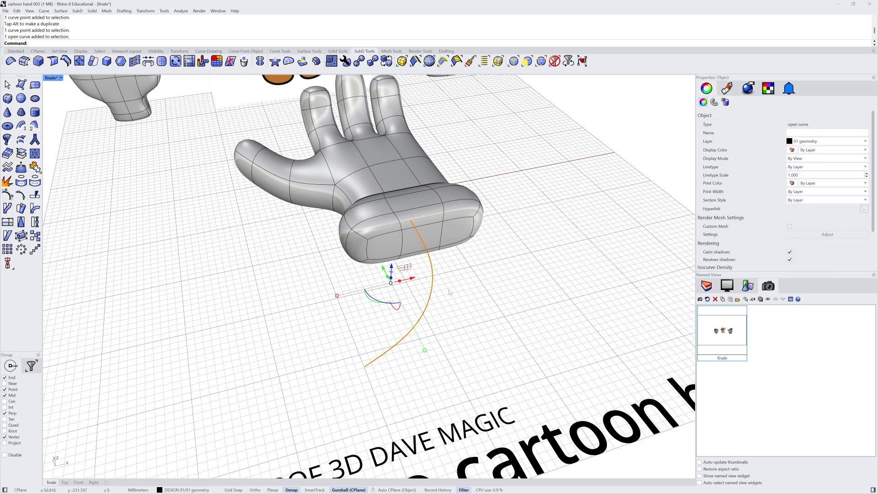
{"action": "left_click", "coordinate": [35, 140]}
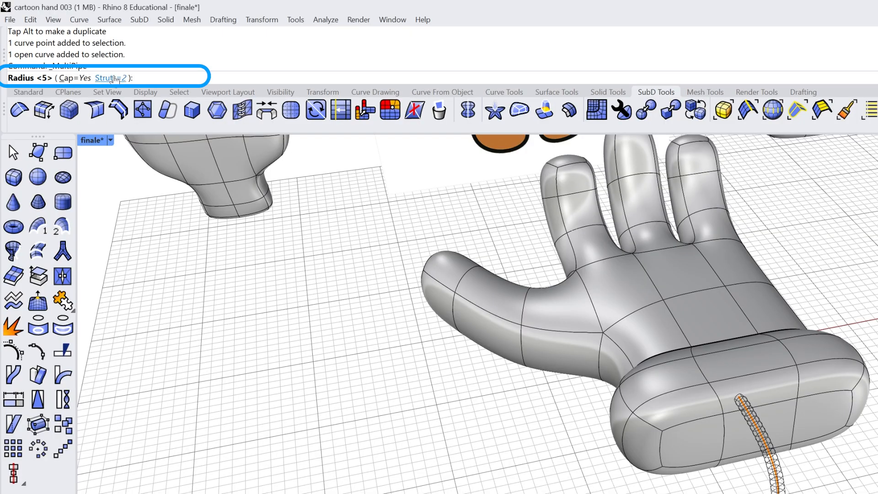
{"action": "left_click", "coordinate": [117, 79]}
{"action": "type", "text": "1"}
{"action": "key", "text": "Return"}
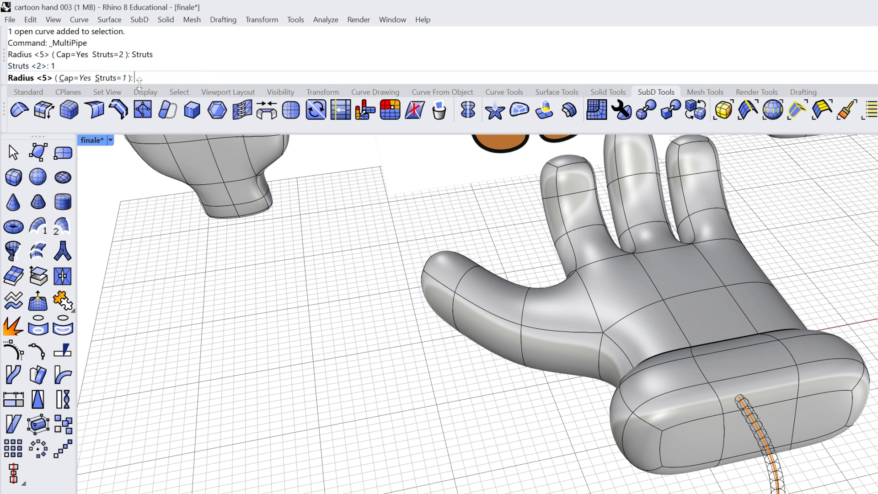
{"action": "left_click", "coordinate": [112, 78]}
{"action": "type", "text": "0"}
{"action": "key", "text": "Return"}
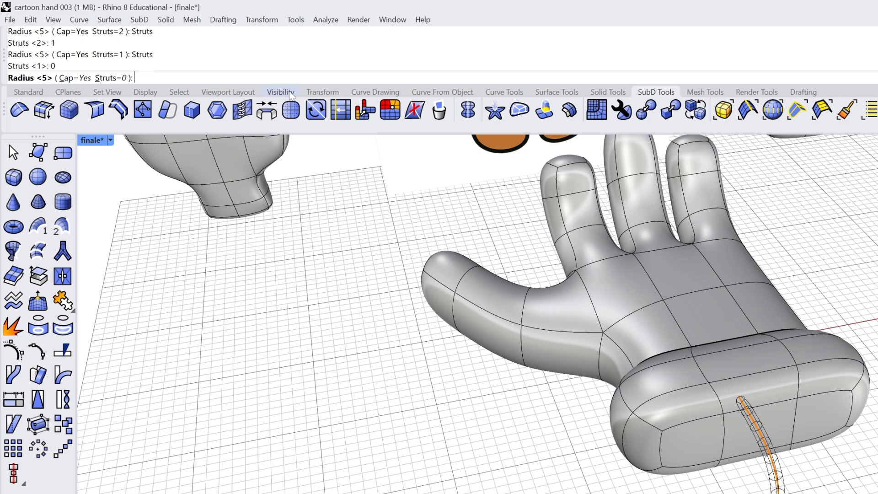
- Try a MultiPipe radius of 20, settle on 30 and create the capped arm along the curve
{"action": "type", "text": "20"}
{"action": "key", "text": "Return"}
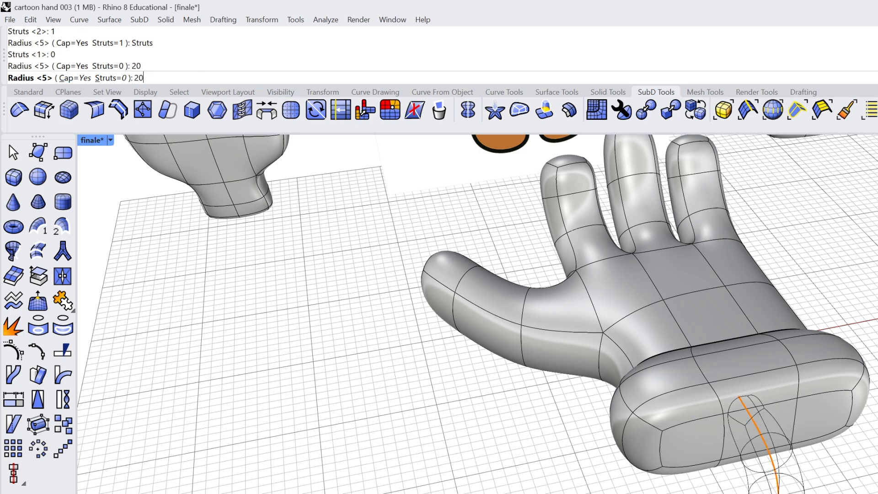
{"action": "right_click_drag", "start_coordinate": [826, 428], "coordinate": [795, 406]}
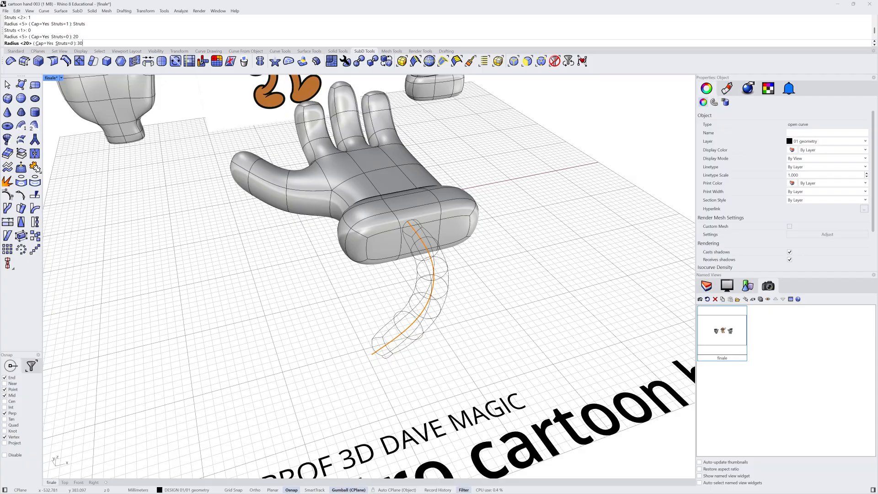
{"action": "type", "text": "30"}
{"action": "key", "text": "Return"}
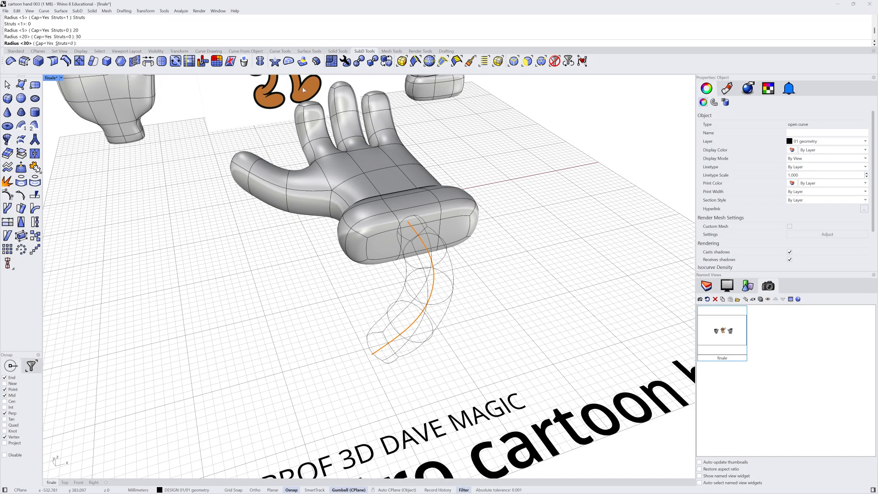
{"action": "key", "text": "Return"}
{"action": "right_click_drag", "start_coordinate": [500, 265], "coordinate": [451, 274]}
{"action": "key", "text": "Escape"}
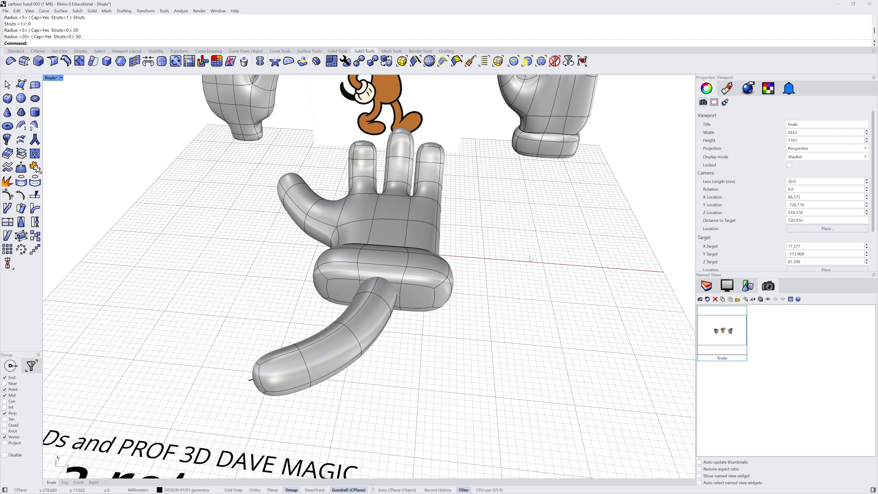
- Pull the palm's outer side edge outward, opposite the thumb, in flat SubD display and return to smooth display
{"action": "right_click_drag", "start_coordinate": [511, 257], "coordinate": [471, 333]}
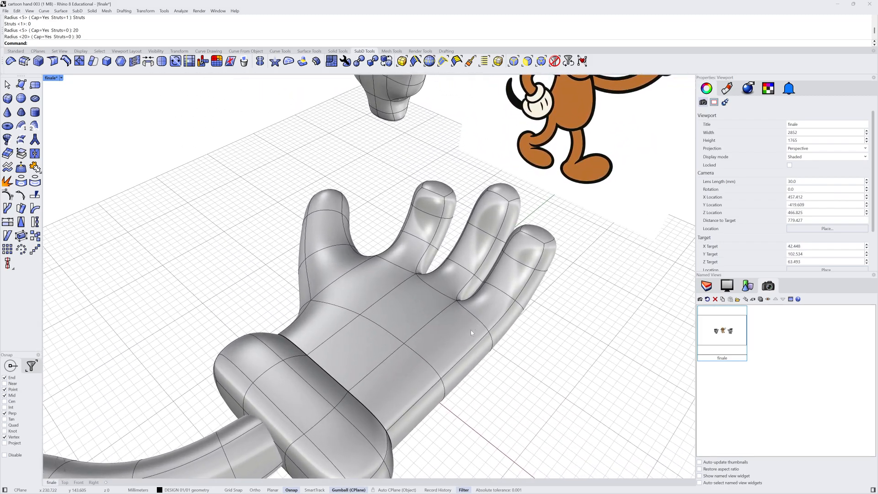
{"action": "key", "text": "Tab"}
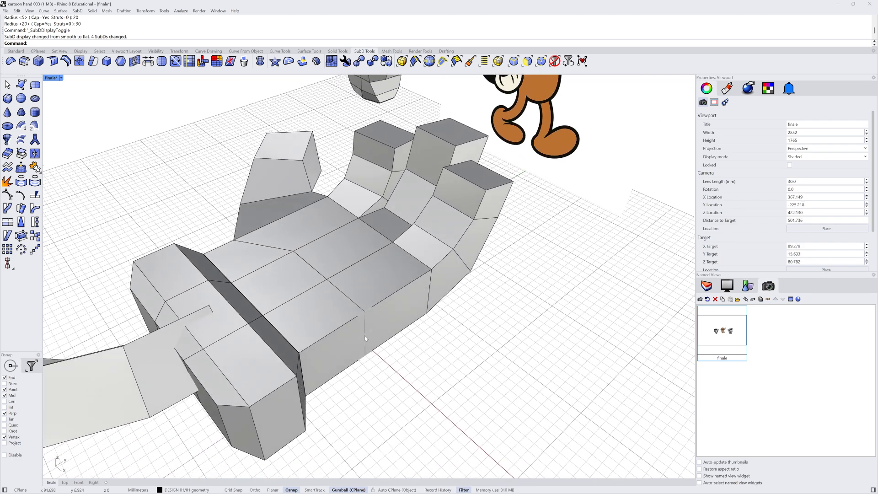
{"action": "left_click", "coordinate": [364, 336], "text": "ctrl+shift"}
{"action": "left_click_drag", "start_coordinate": [363, 336], "coordinate": [401, 366]}
{"action": "right_click_drag", "start_coordinate": [432, 335], "coordinate": [494, 278]}
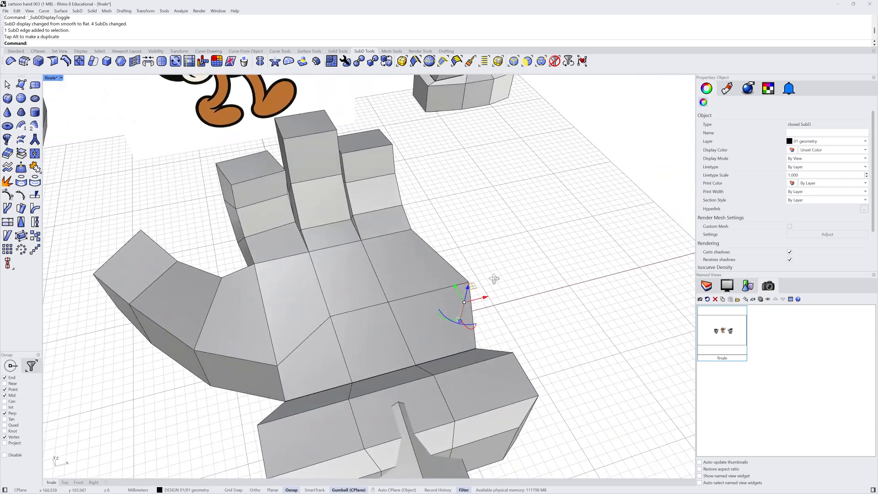
{"action": "key", "text": "Tab"}
{"action": "right_click_drag", "start_coordinate": [501, 264], "coordinate": [482, 277]}
{"action": "left_click", "coordinate": [450, 262]}
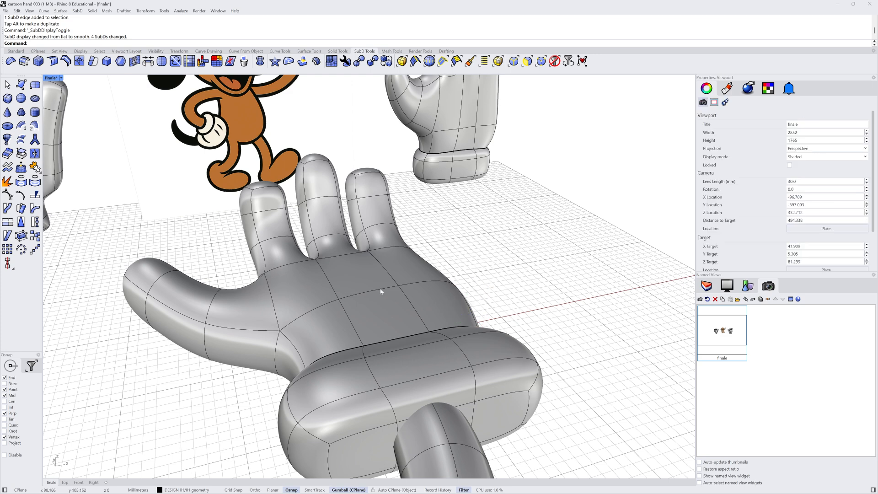
- Select the two pairs of lengthwise edges on the palm, scale them closer together and shift them to cup the palm
{"action": "double_click", "coordinate": [333, 290]}
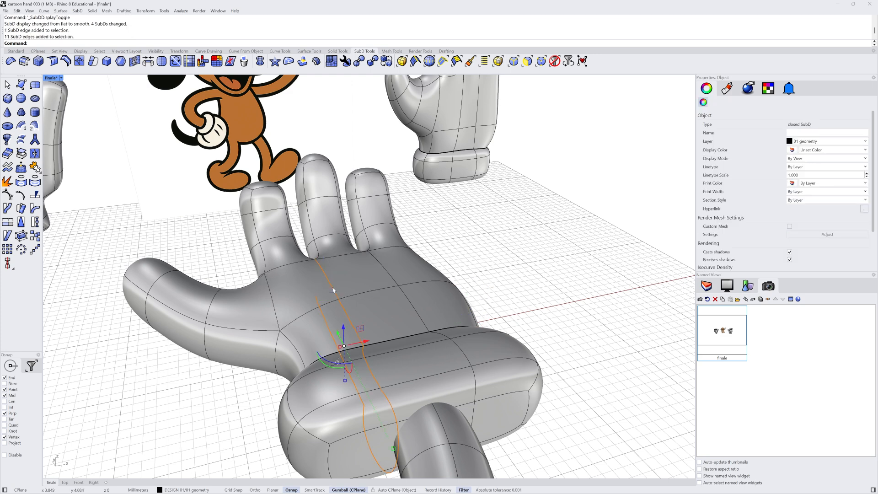
{"action": "left_click", "coordinate": [487, 238]}
{"action": "left_click", "coordinate": [394, 287]}
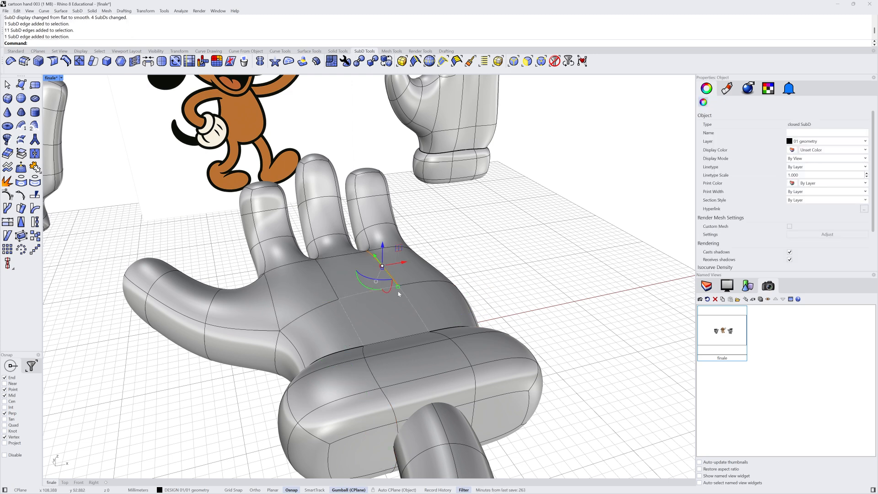
{"action": "left_click", "coordinate": [407, 301], "text": "shift"}
{"action": "left_click", "coordinate": [336, 289], "text": "shift"}
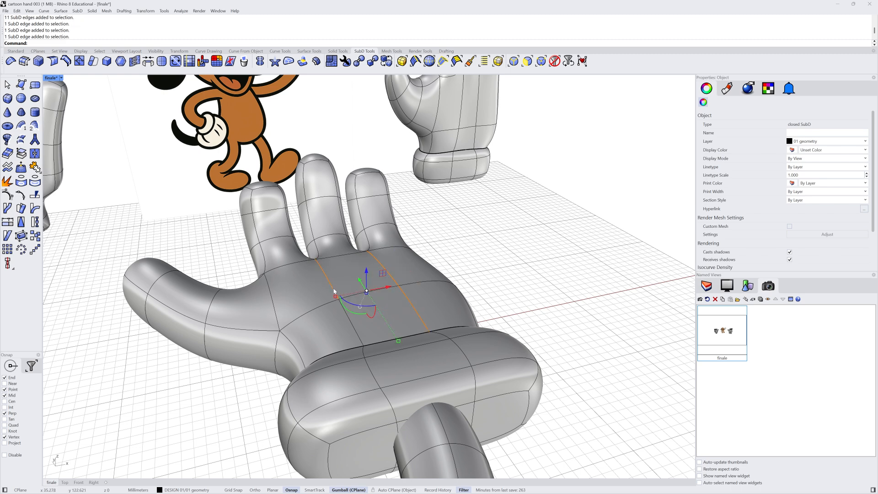
{"action": "left_click", "coordinate": [348, 319], "text": "shift"}
{"action": "left_click_drag", "start_coordinate": [335, 297], "coordinate": [368, 286]}
{"action": "left_click", "coordinate": [478, 247]}
- Inspect the reshaped palm from the side and restore the finale named view
{"action": "right_click_drag", "start_coordinate": [477, 247], "coordinate": [250, 273]}
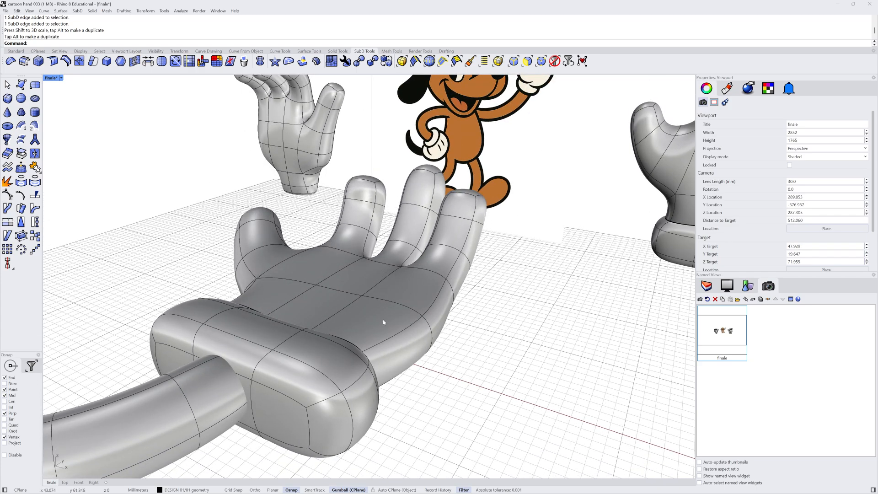
{"action": "scroll", "coordinate": [435, 325], "scroll_direction": "down", "scroll_amount": 5}
{"action": "right_click_drag", "start_coordinate": [425, 329], "coordinate": [455, 341]}
{"action": "key", "text": "plus"}
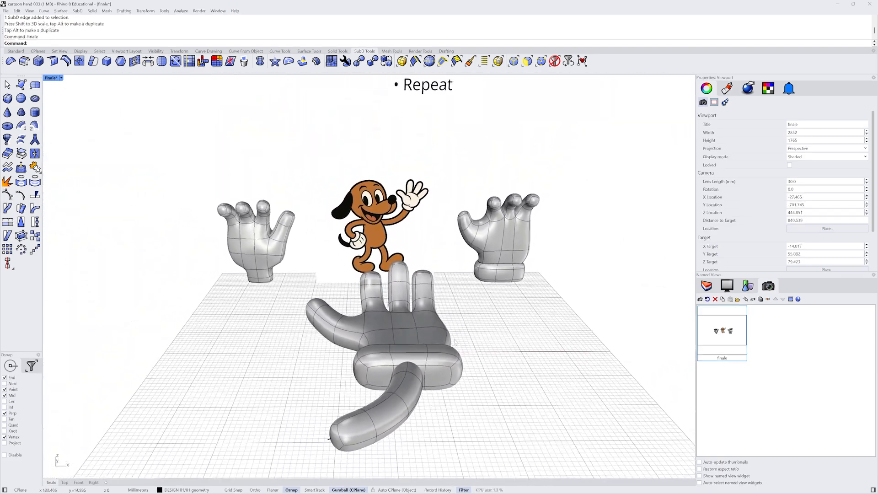